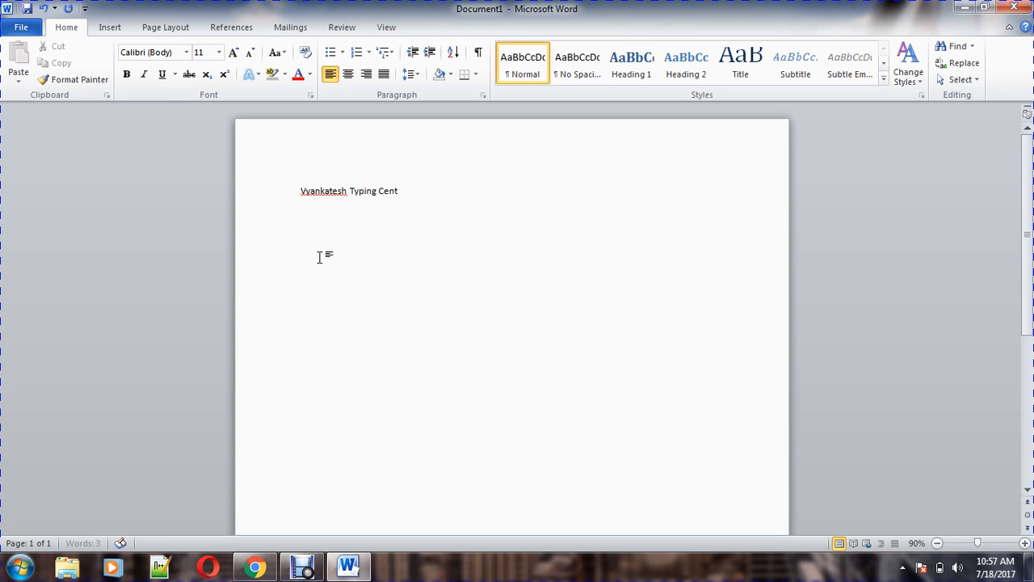
Complete the text line as "Vyankatesh Typing Center", then open the save settings and dismiss them without saving.
{"action": "type", "text": "er"}
{"action": "key", "text": "ctrl+s"}
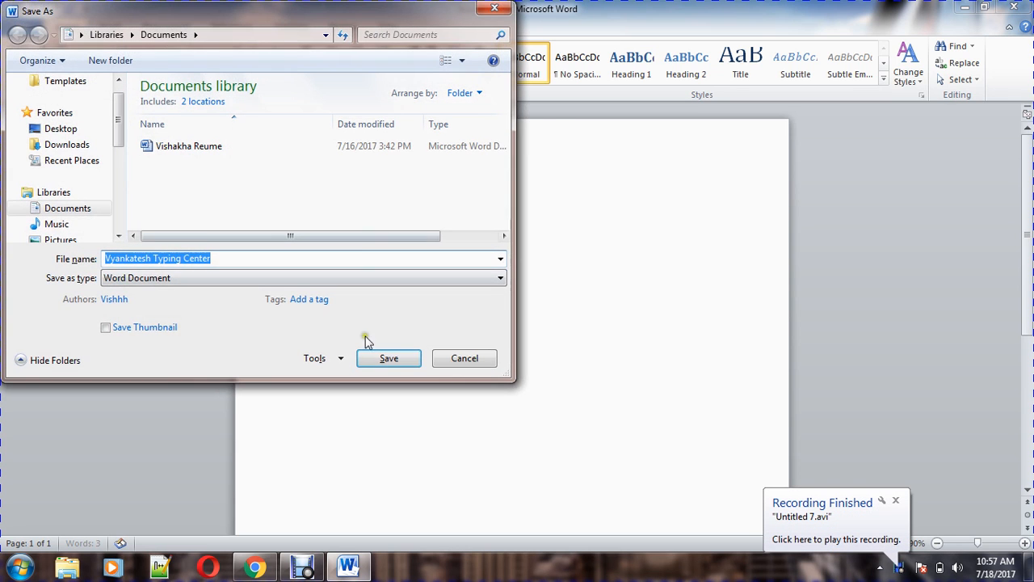
{"action": "left_click", "coordinate": [465, 358]}
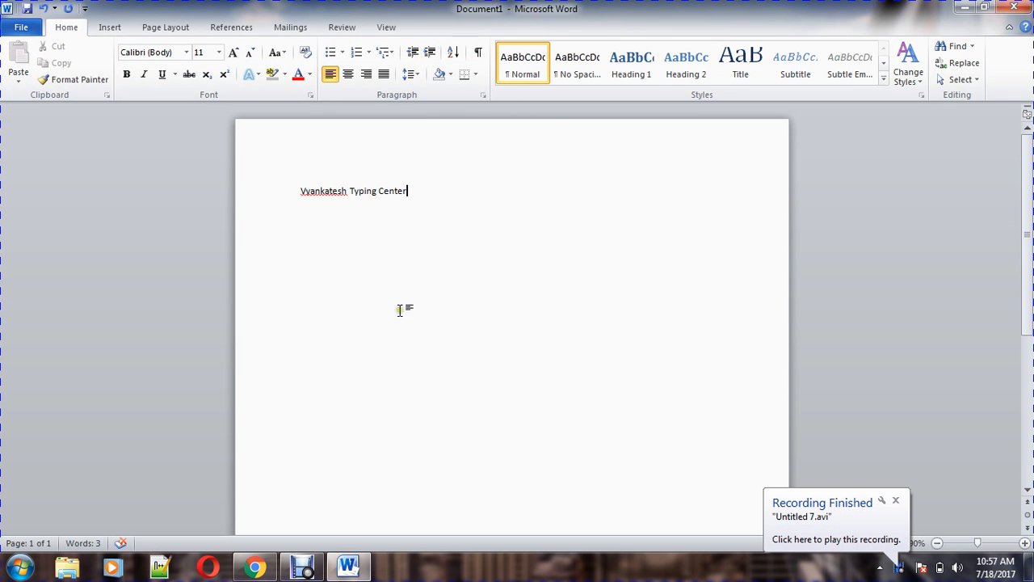
Start saving the document and replace the suggested file name with "My document".
{"action": "key", "text": "ctrl+s"}
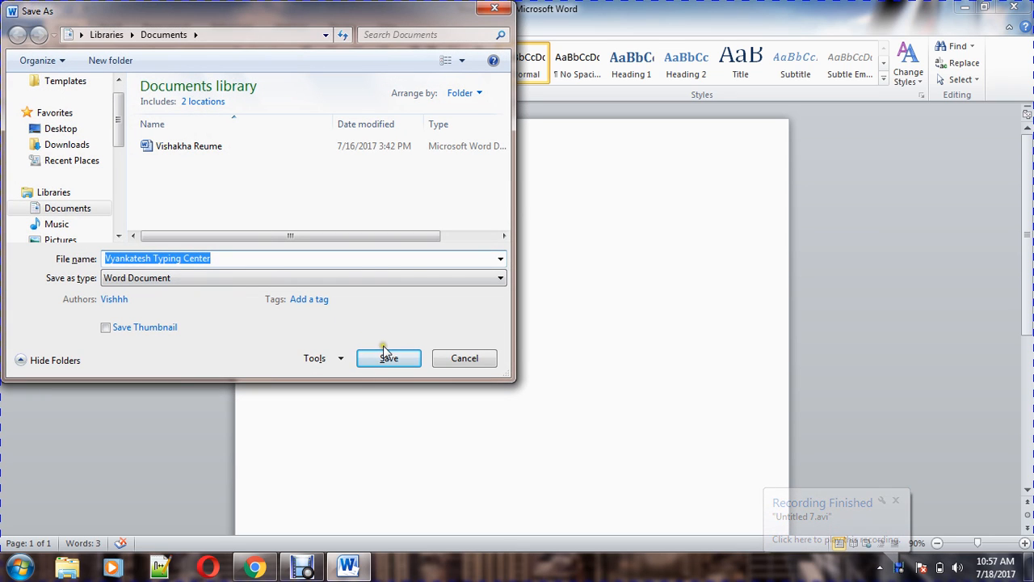
{"action": "left_click", "coordinate": [252, 260]}
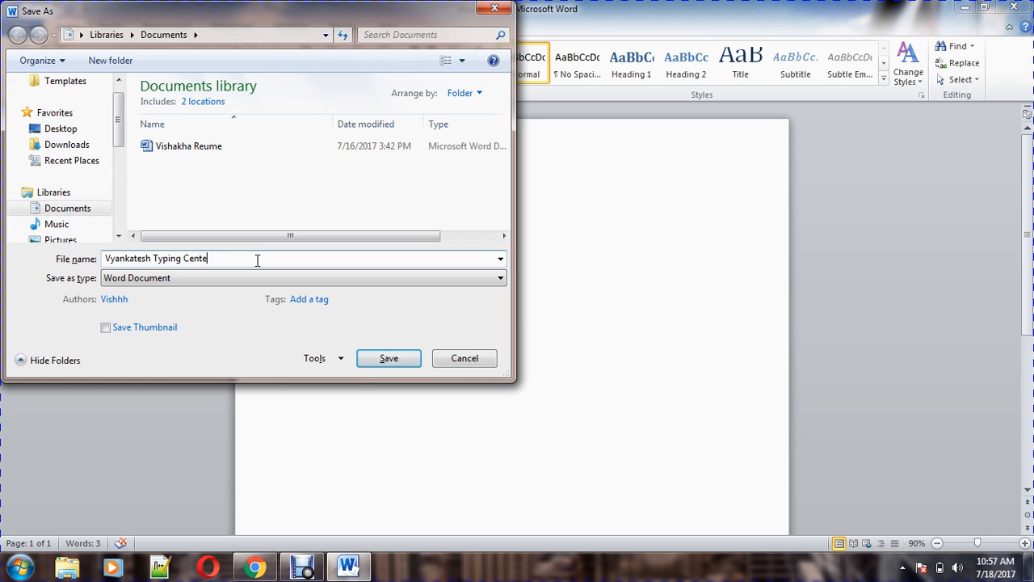
{"action": "key", "text": "BackSpace"}
{"action": "key", "text": "BackSpace"}
{"action": "key", "text": "BackSpace"}
{"action": "key", "text": "BackSpace"}
{"action": "key", "text": "BackSpace"}
{"action": "key", "text": "BackSpace"}
{"action": "key", "text": "BackSpace"}
{"action": "key", "text": "BackSpace"}
{"action": "key", "text": "BackSpace"}
{"action": "key", "text": "BackSpace"}
{"action": "key", "text": "BackSpace"}
{"action": "key", "text": "BackSpace"}
{"action": "key", "text": "BackSpace"}
{"action": "key", "text": "BackSpace"}
{"action": "key", "text": "BackSpace"}
{"action": "key", "text": "BackSpace"}
{"action": "key", "text": "BackSpace"}
{"action": "key", "text": "BackSpace"}
{"action": "key", "text": "BackSpace"}
{"action": "key", "text": "BackSpace"}
{"action": "type", "text": "My d"}
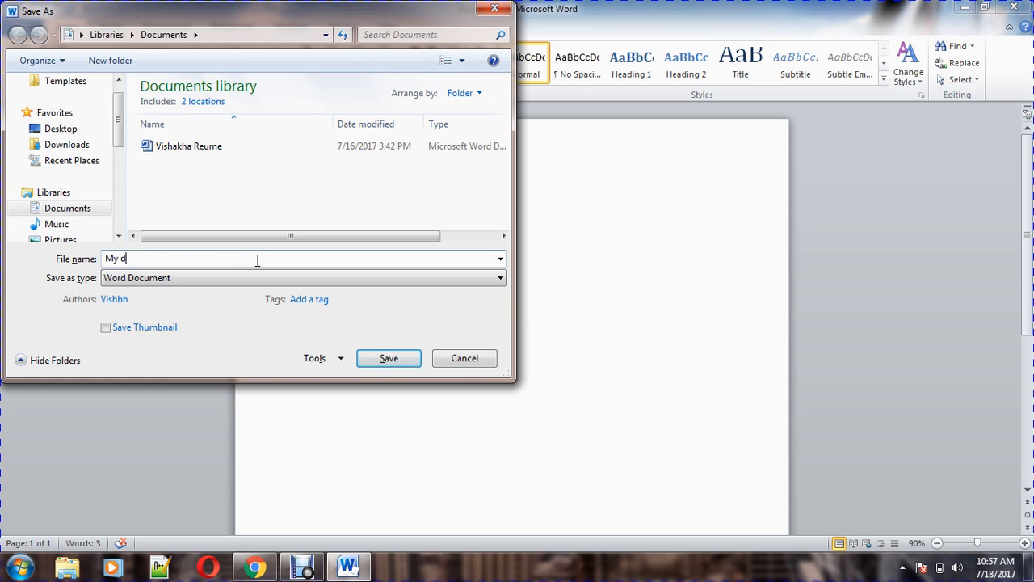
{"action": "type", "text": "ocument"}
Try PDF as the file type, set it back to Word Document and save the file in the Documents library.
{"action": "left_click", "coordinate": [409, 273]}
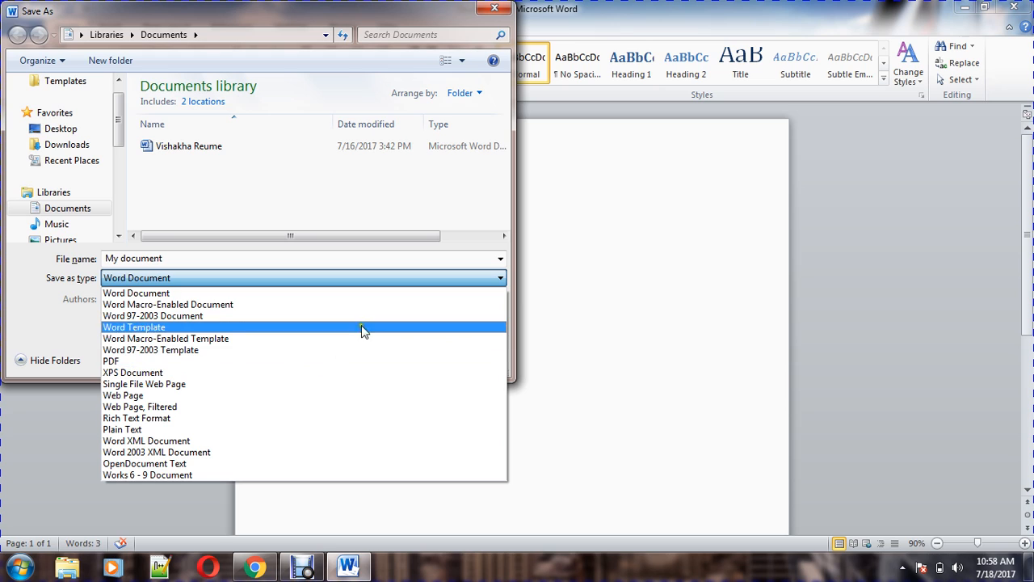
{"action": "left_click", "coordinate": [413, 294]}
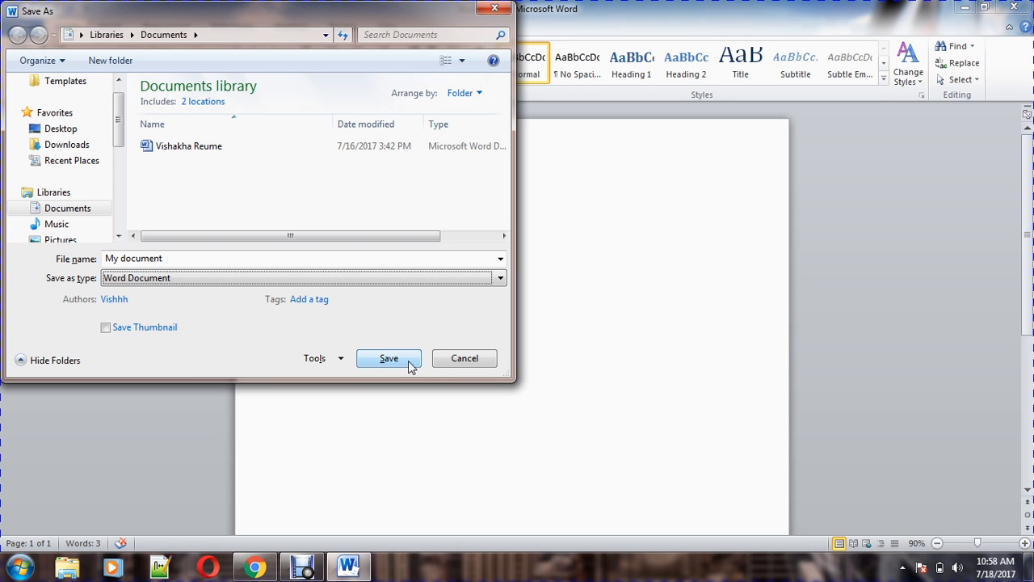
{"action": "left_click", "coordinate": [455, 278]}
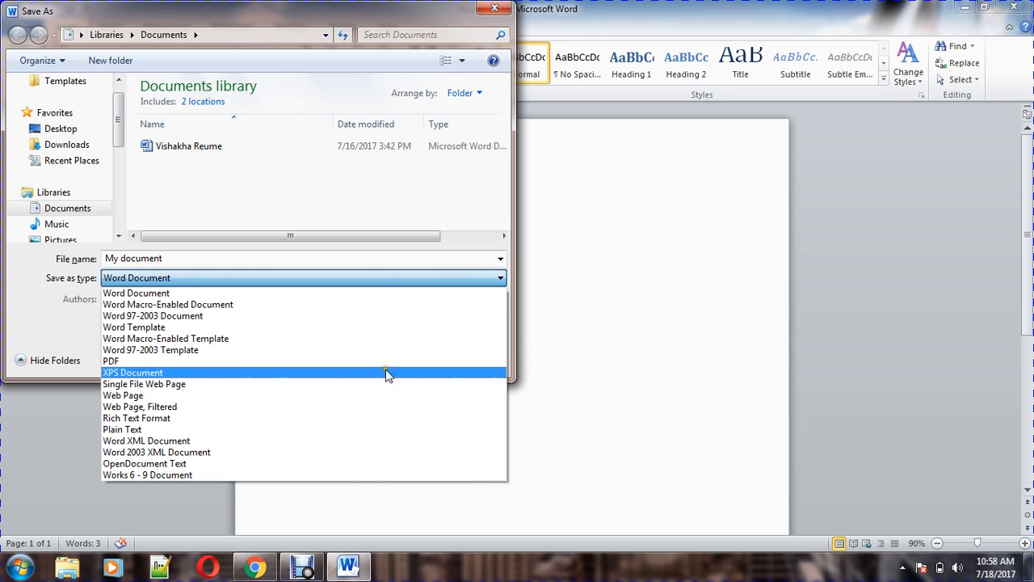
{"action": "left_click", "coordinate": [391, 360]}
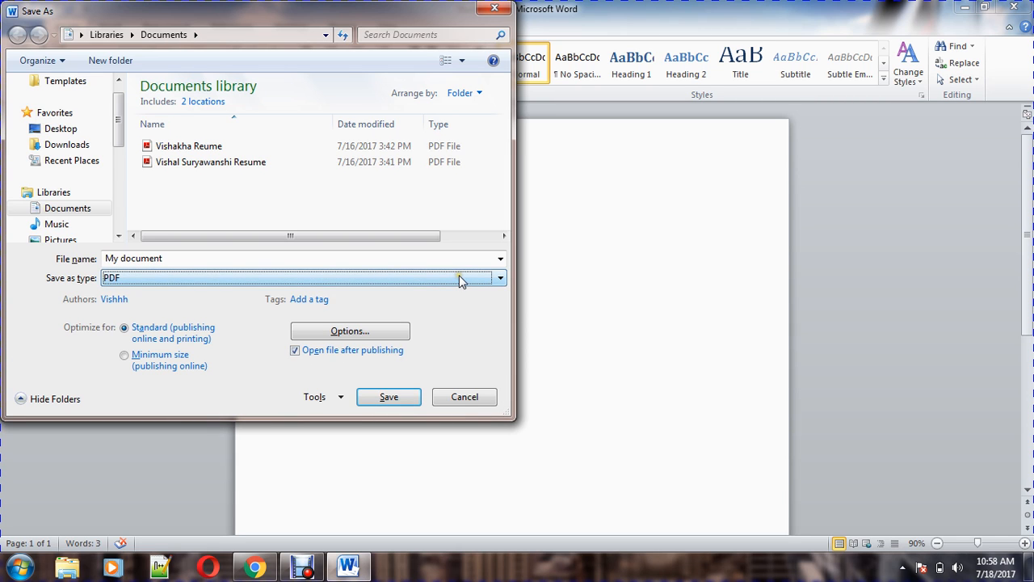
{"action": "left_click", "coordinate": [459, 278]}
{"action": "left_click", "coordinate": [439, 291]}
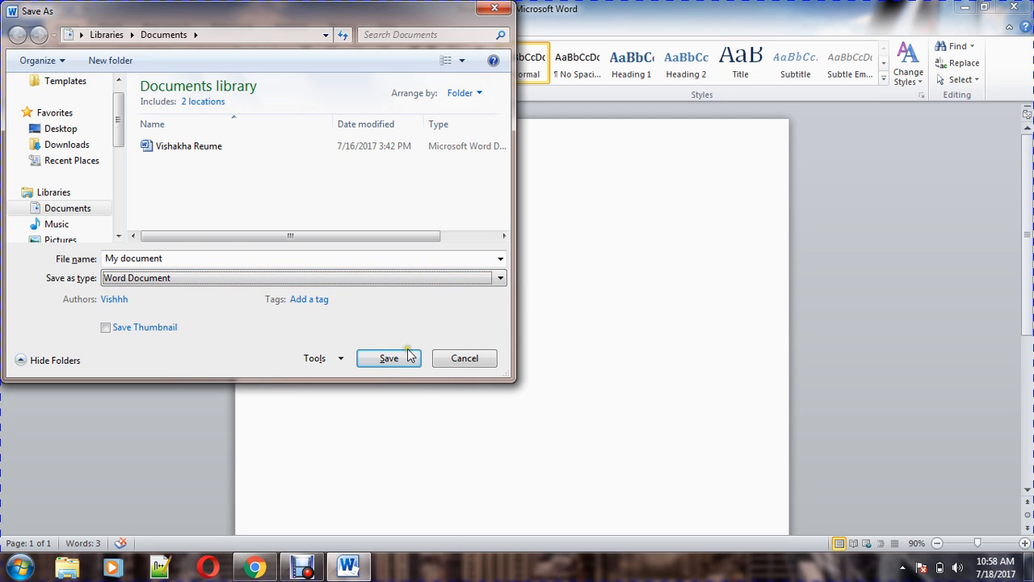
{"action": "left_click", "coordinate": [410, 355]}
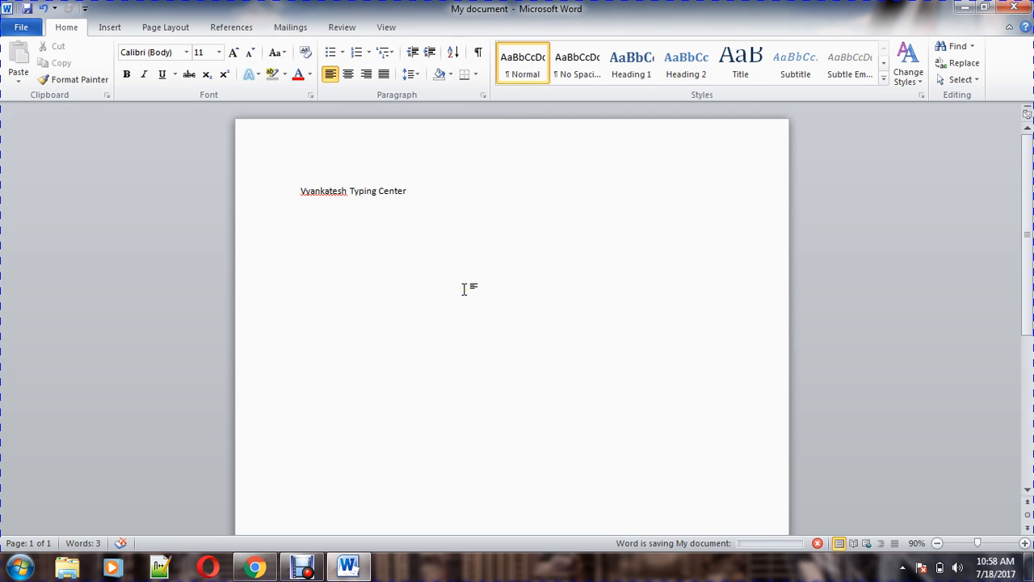
Save the document again with a temporary blank line added below the text.
{"action": "key", "text": "Return"}
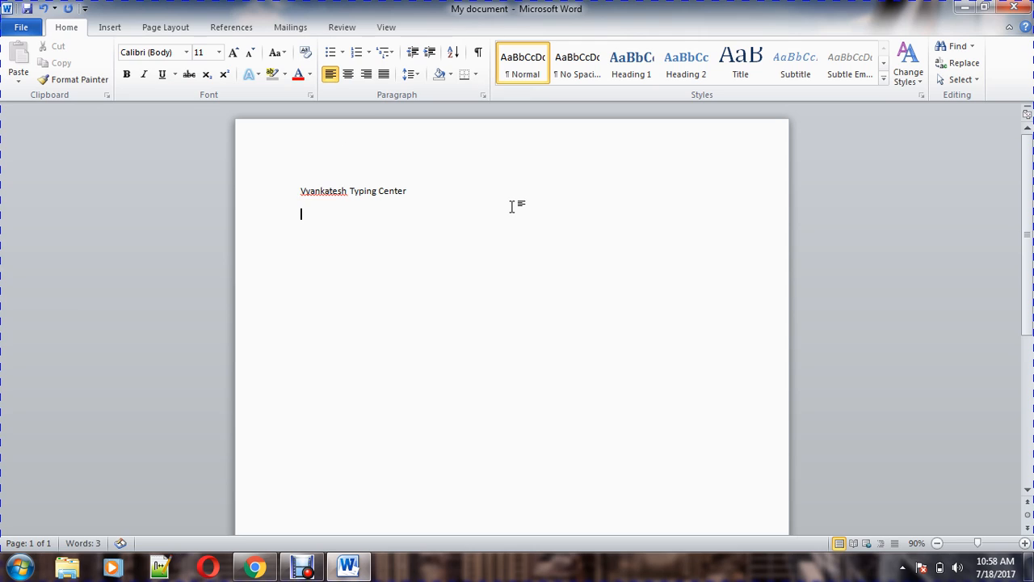
{"action": "key", "text": "ctrl+s"}
{"action": "key", "text": "BackSpace"}
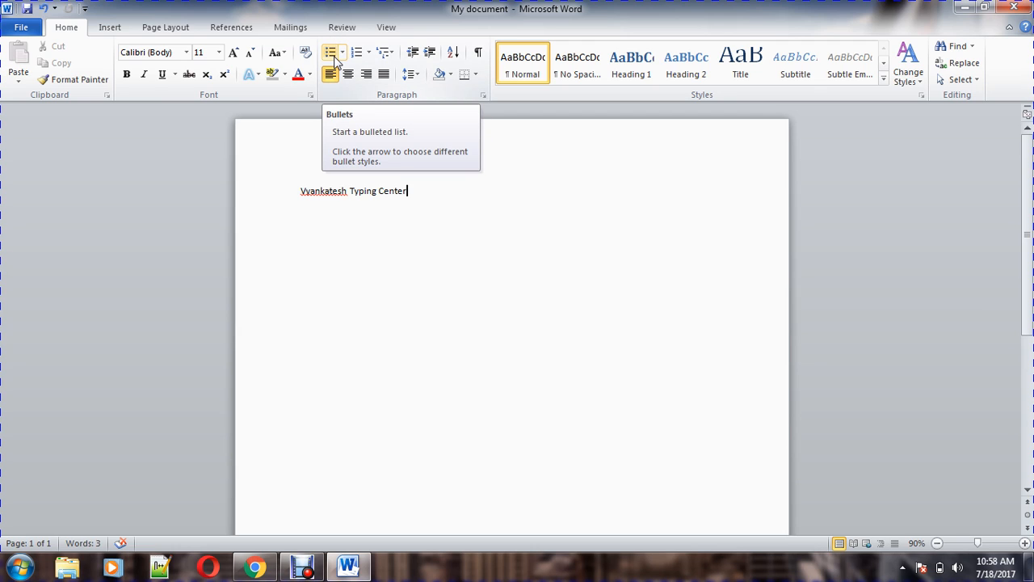
Format the text line as a bulleted list with the four-diamond bullet and add an empty second item.
{"action": "key", "text": "ctrl+a"}
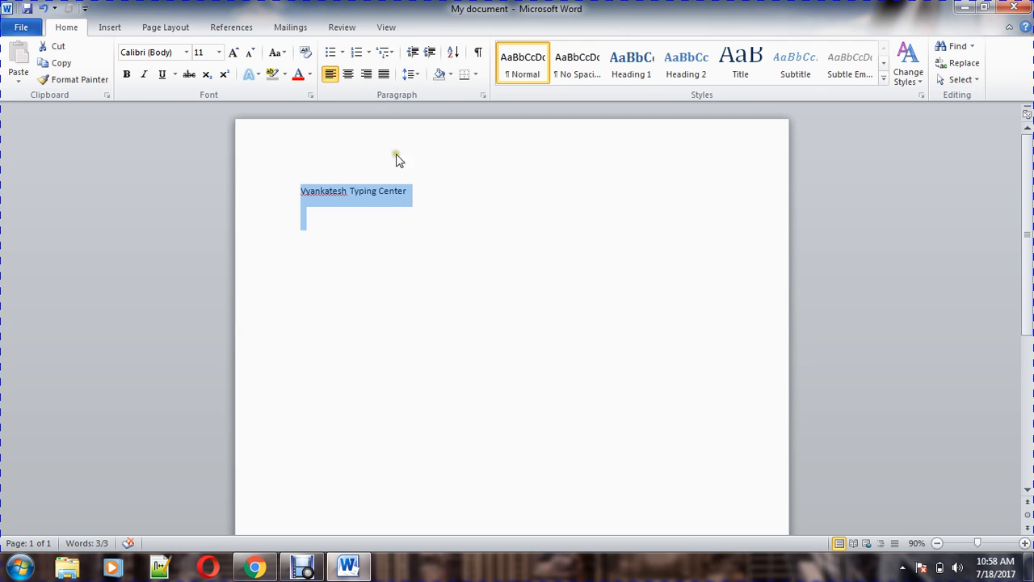
{"action": "left_click", "coordinate": [429, 190]}
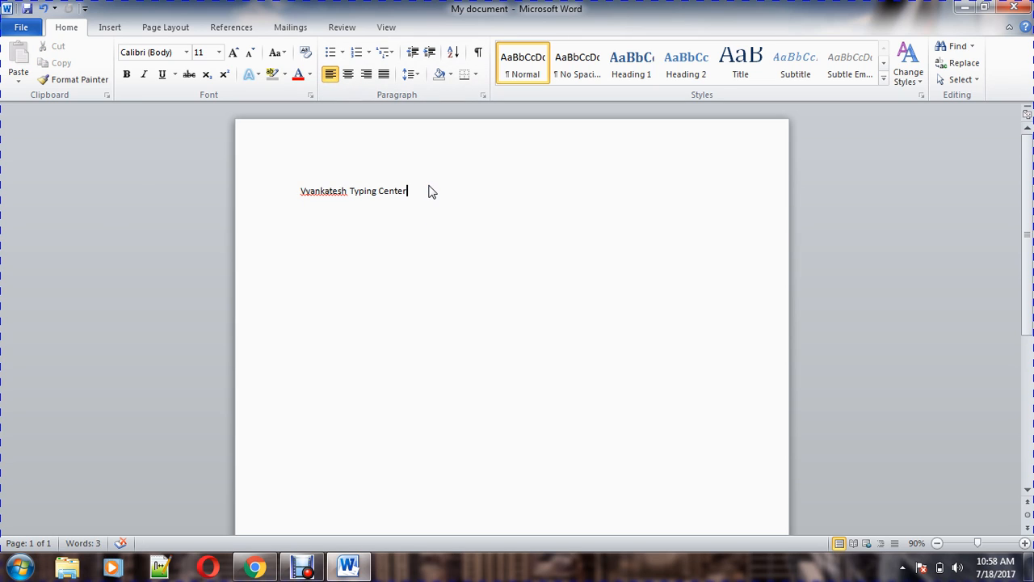
{"action": "left_click", "coordinate": [333, 53]}
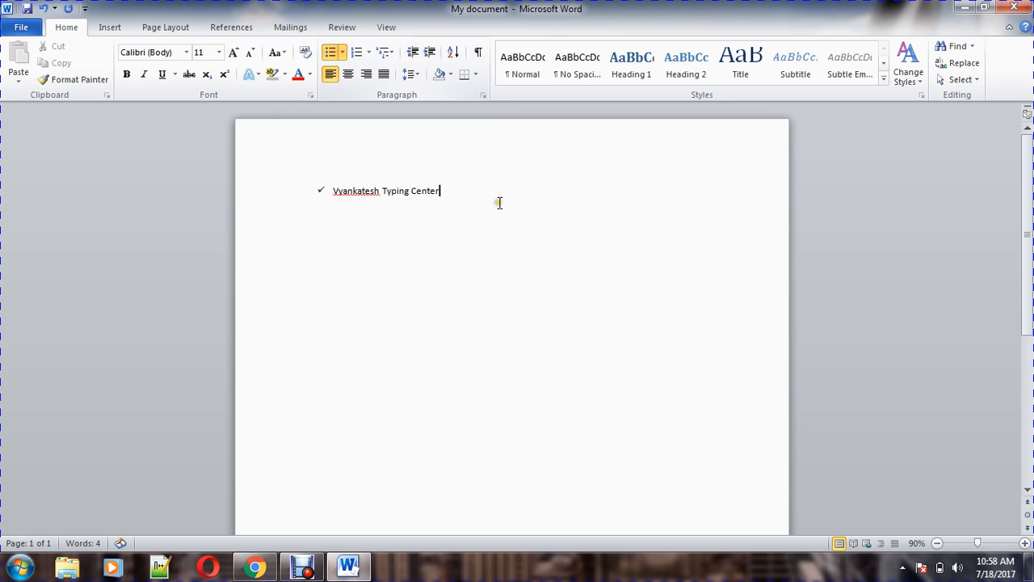
{"action": "left_click", "coordinate": [467, 191]}
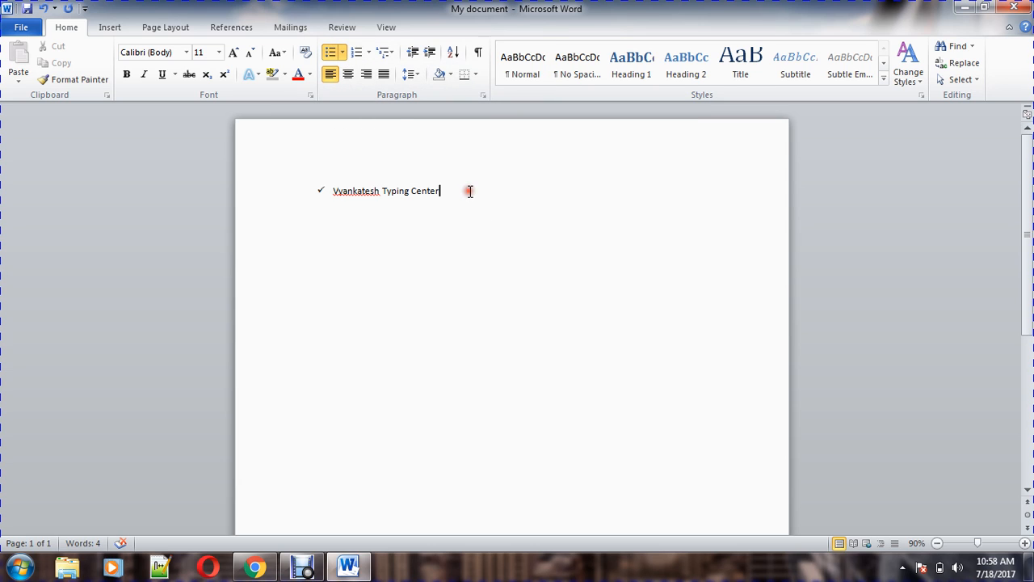
{"action": "left_click", "coordinate": [343, 52]}
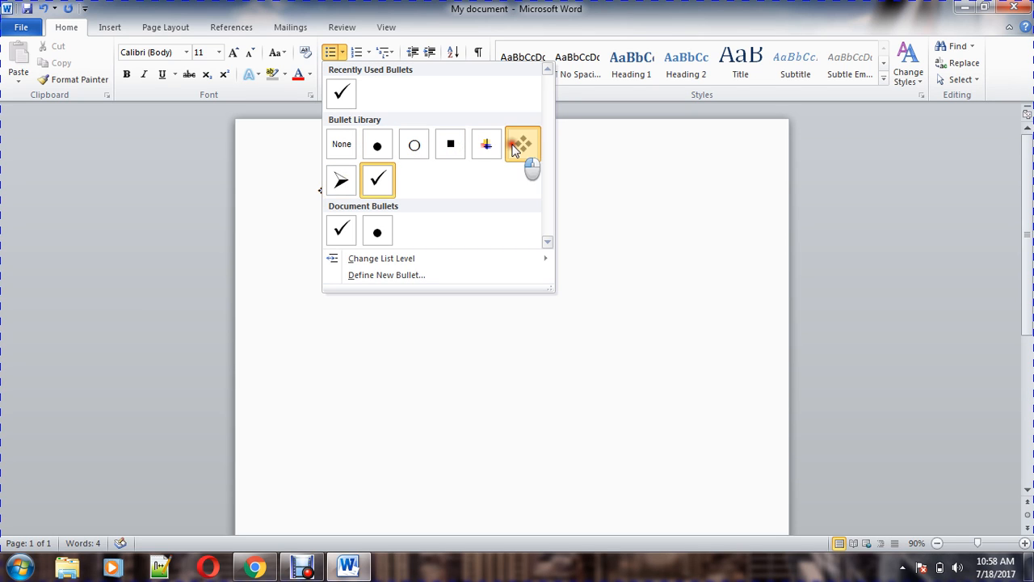
{"action": "left_click", "coordinate": [521, 149]}
{"action": "key", "text": "Return"}
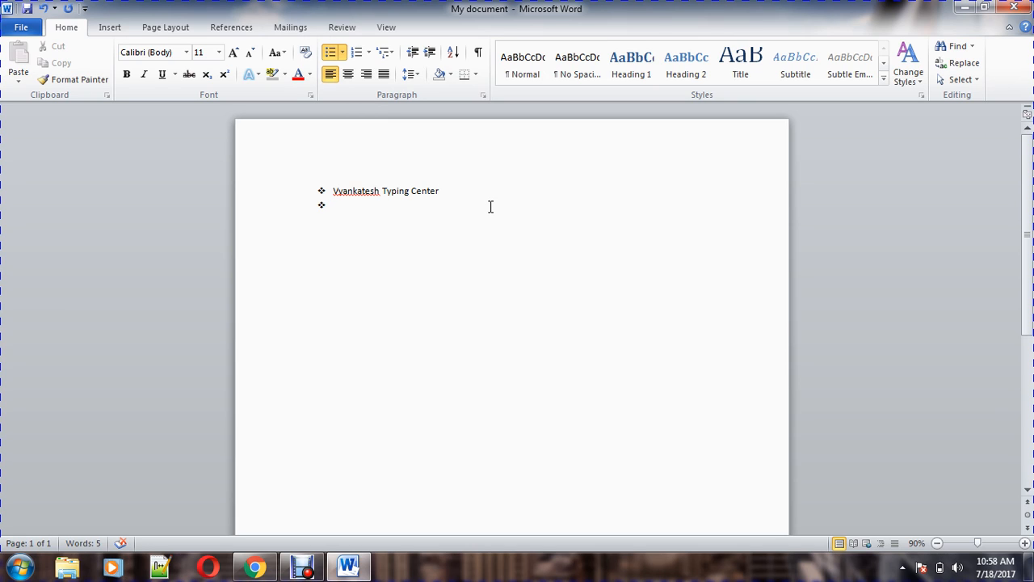
Change the list to lowercase Roman numbering (i., ii., iii.) and apply its current multilevel list format.
{"action": "left_click", "coordinate": [369, 54]}
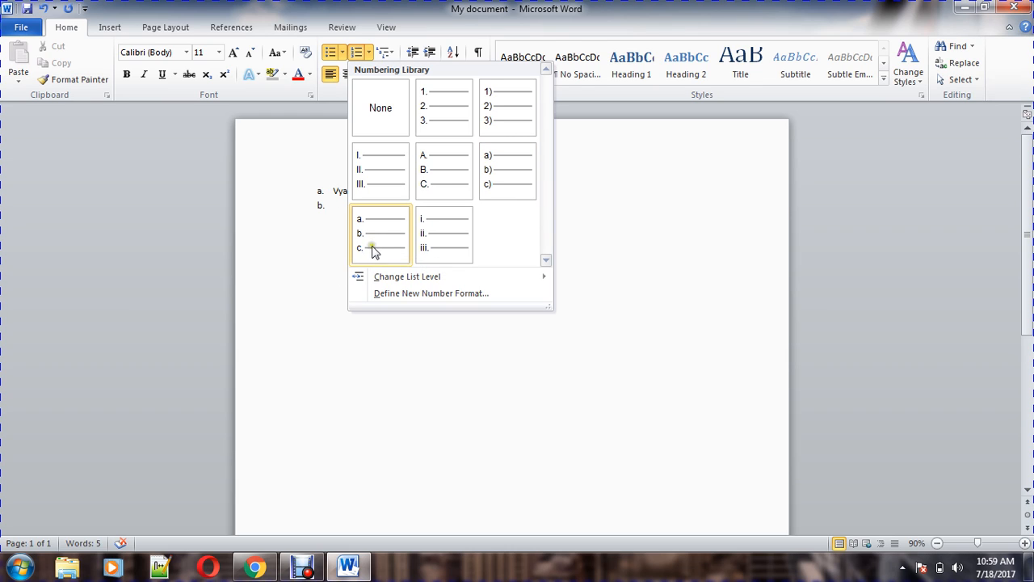
{"action": "left_click", "coordinate": [454, 247]}
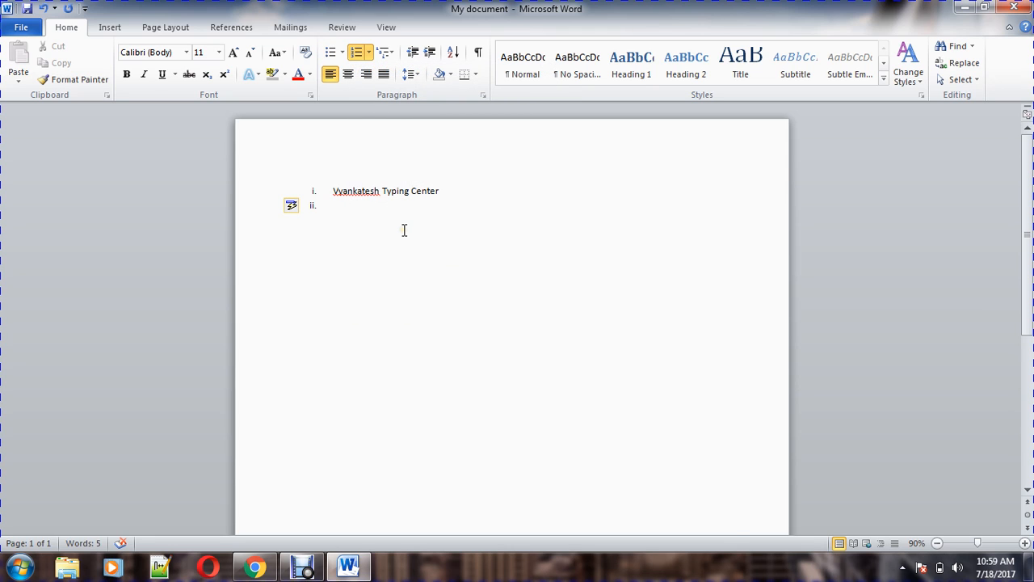
{"action": "left_click", "coordinate": [392, 56]}
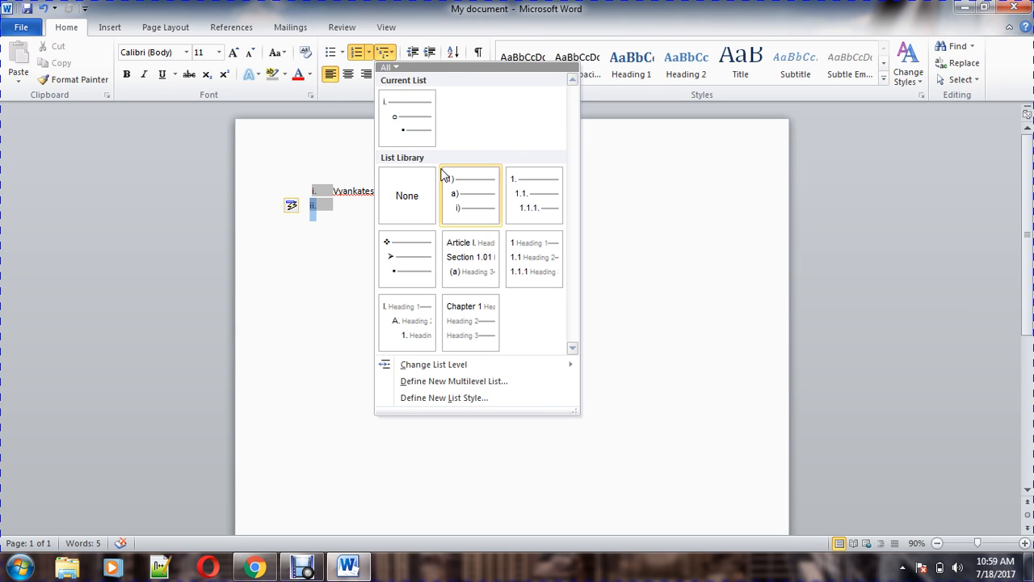
{"action": "left_click", "coordinate": [420, 121]}
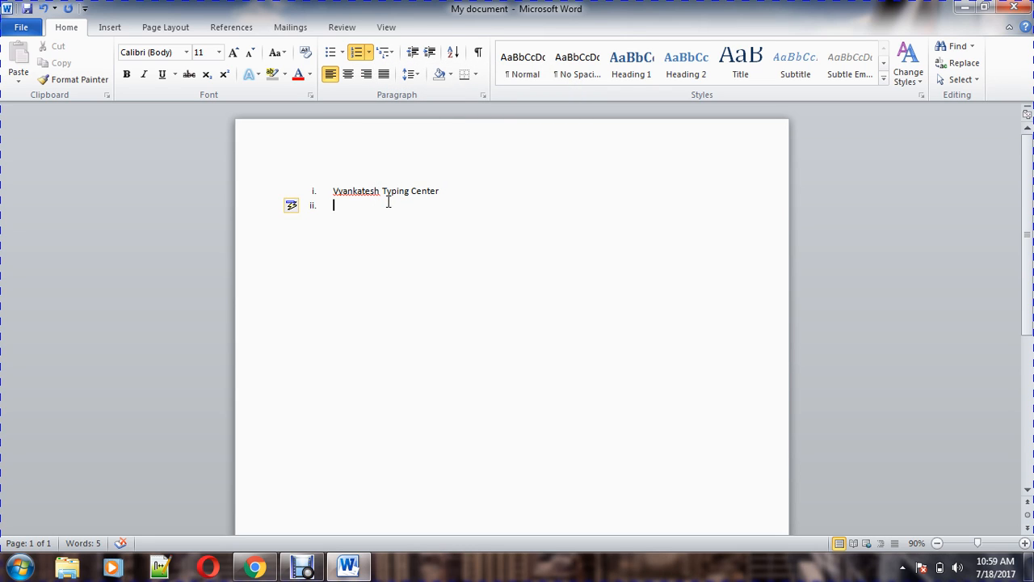
Enter "Is nice" as the second list item and start an indented sub-item below it.
{"action": "type", "text": "Is nice"}
{"action": "key", "text": "Return"}
{"action": "key", "text": "Tab"}
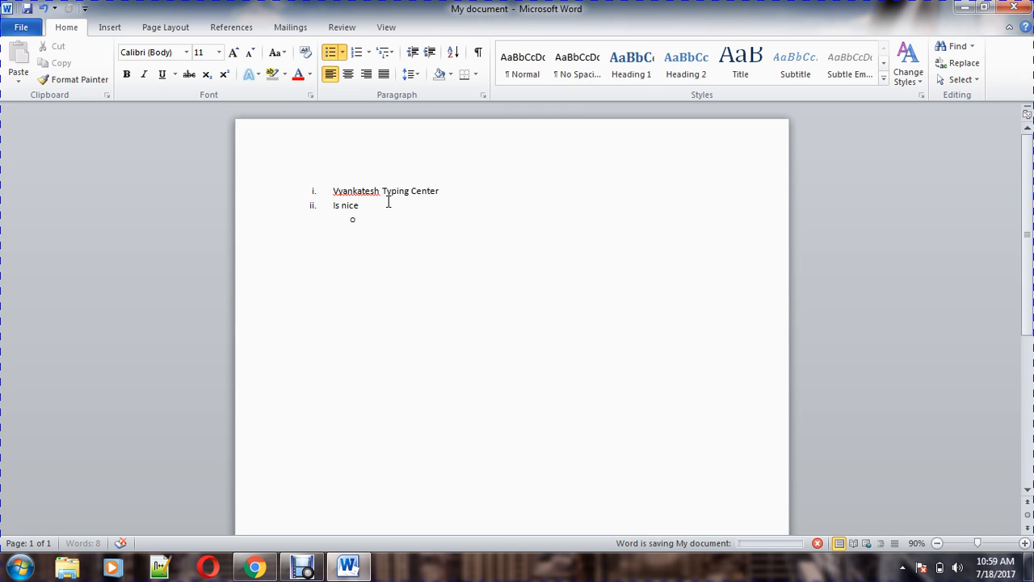
{"action": "type", "text": "sovhi"}
{"action": "left_click", "coordinate": [387, 202]}
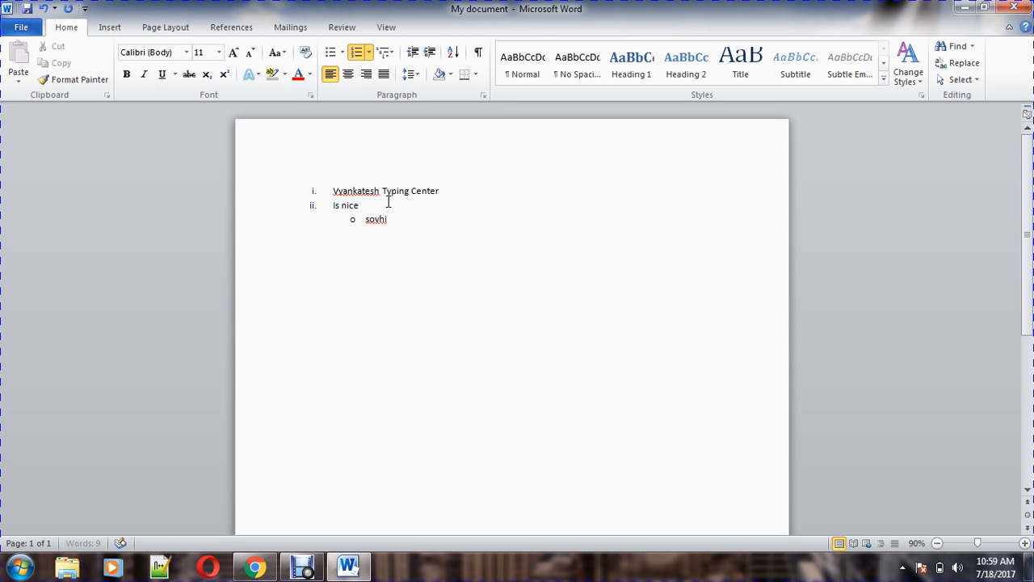
{"action": "left_click", "coordinate": [411, 215]}
{"action": "key", "text": "BackSpace"}
{"action": "key", "text": "BackSpace"}
{"action": "key", "text": "BackSpace"}
{"action": "key", "text": "BackSpace"}
{"action": "key", "text": "BackSpace"}
Enter "Working hard" as the sub-item, start a third-level bullet below it and save the document.
{"action": "type", "text": "w"}
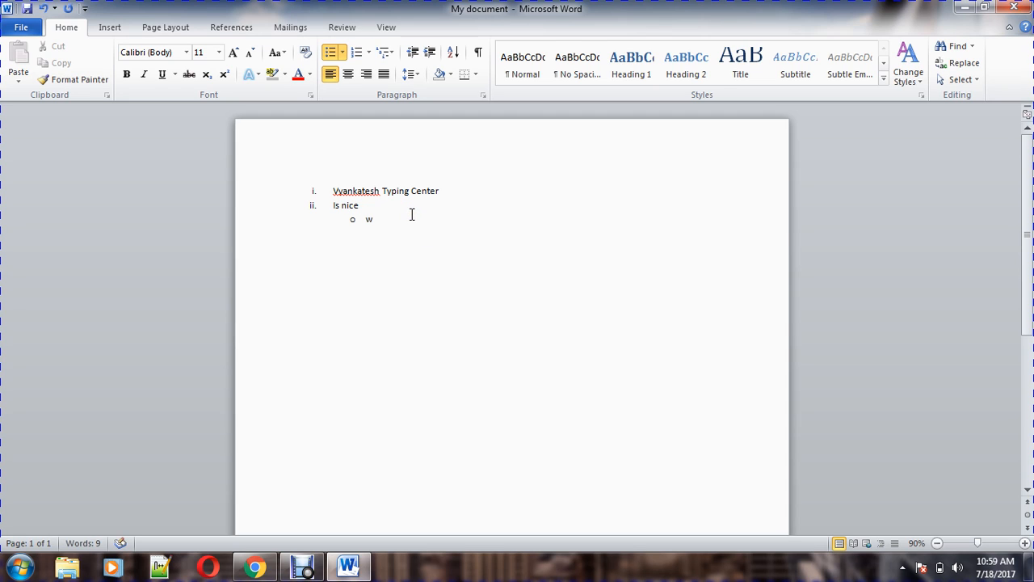
{"action": "type", "text": "orking hard"}
{"action": "key", "text": "Return"}
{"action": "key", "text": "Tab"}
{"action": "key", "text": "ctrl+s"}
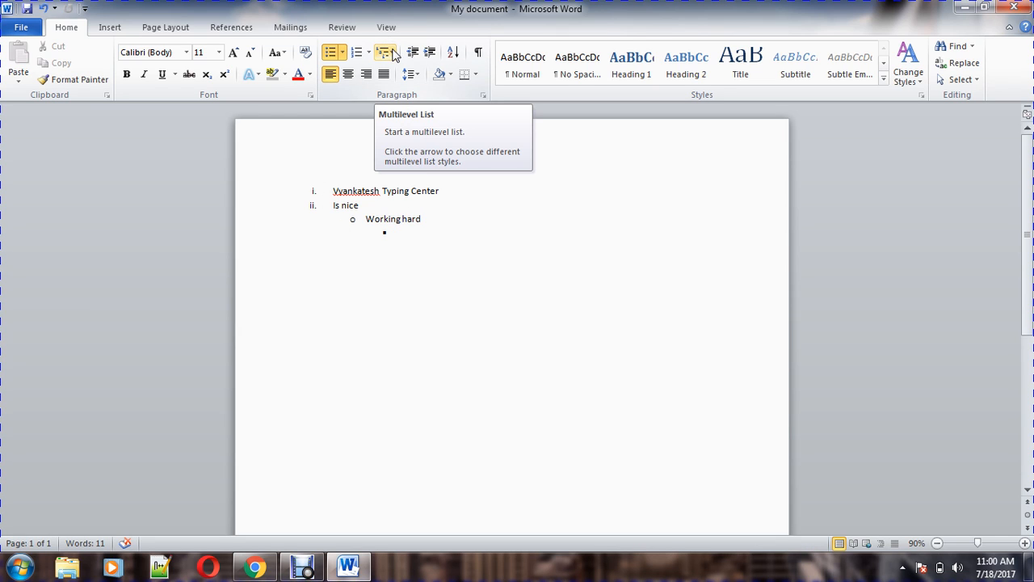
Try centre and right alignment on the three filled list items and finish with justified alignment.
{"action": "left_click_drag", "start_coordinate": [395, 231], "coordinate": [316, 191]}
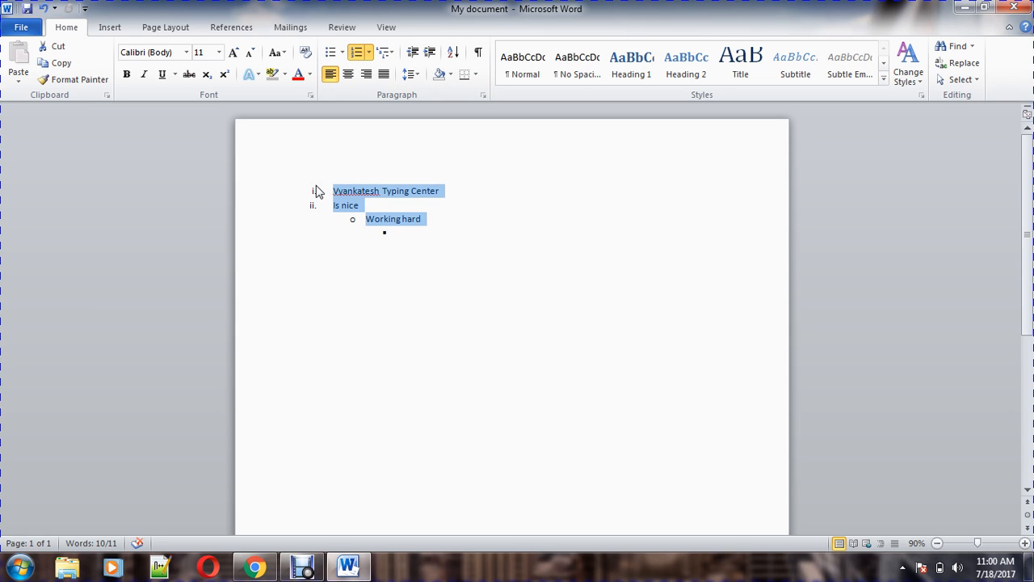
{"action": "left_click", "coordinate": [348, 74]}
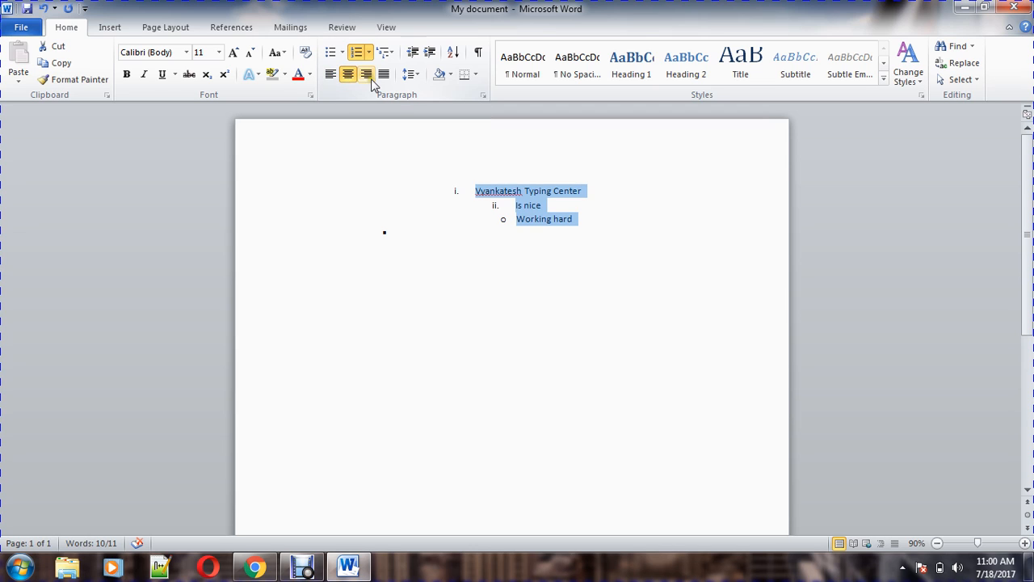
{"action": "left_click", "coordinate": [367, 75]}
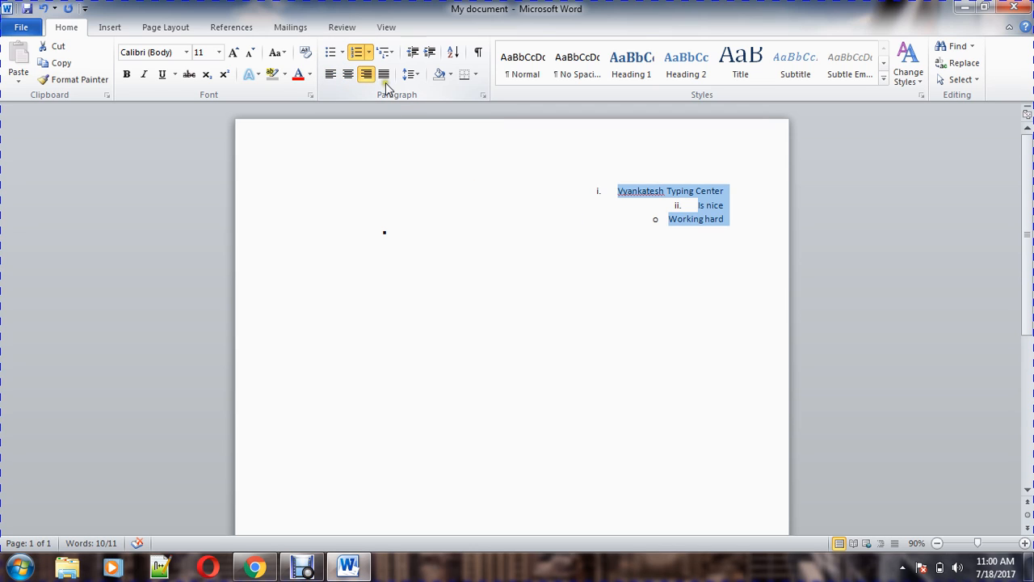
{"action": "left_click", "coordinate": [384, 74]}
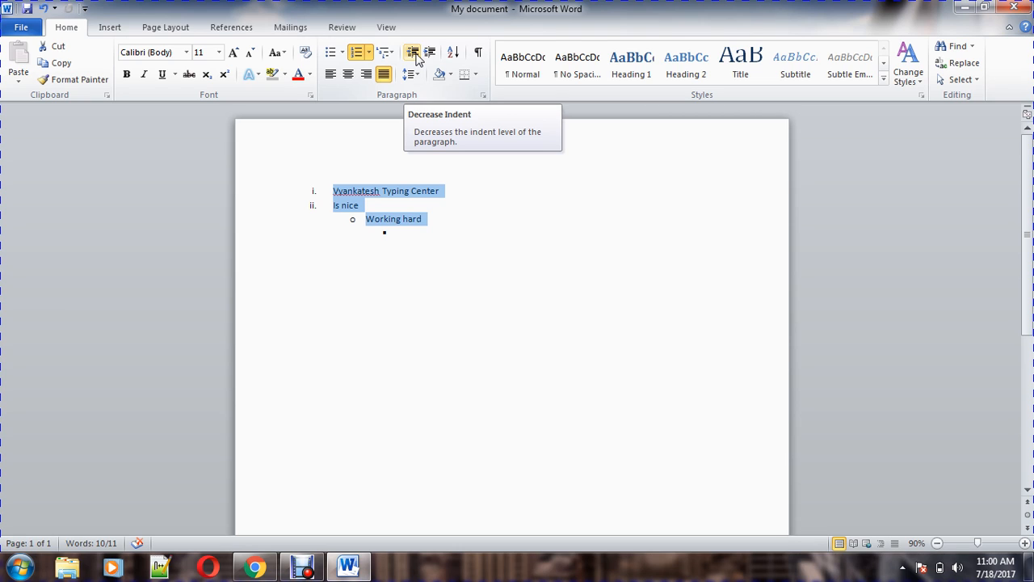
Reselect the list, decrease its indent once and increase it repeatedly until it starts near the middle of the page.
{"action": "left_click", "coordinate": [363, 202]}
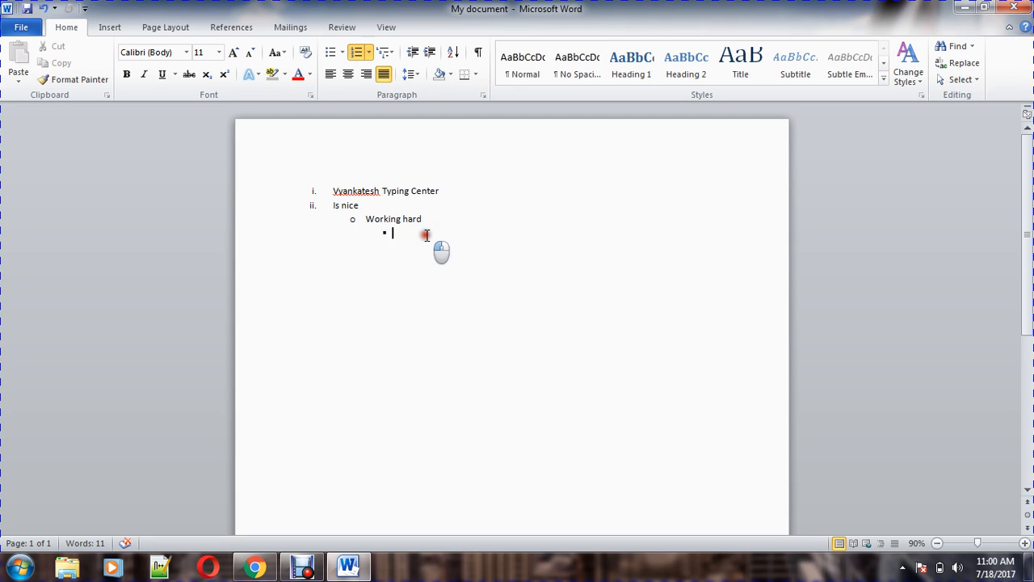
{"action": "left_click_drag", "start_coordinate": [428, 241], "coordinate": [309, 185]}
{"action": "left_click", "coordinate": [412, 52]}
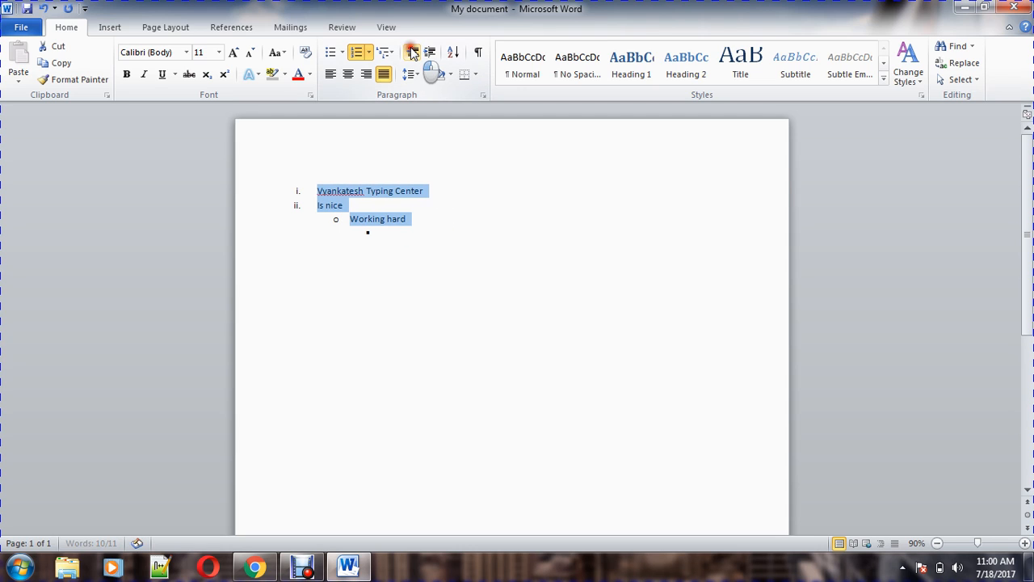
{"action": "left_click", "coordinate": [428, 52]}
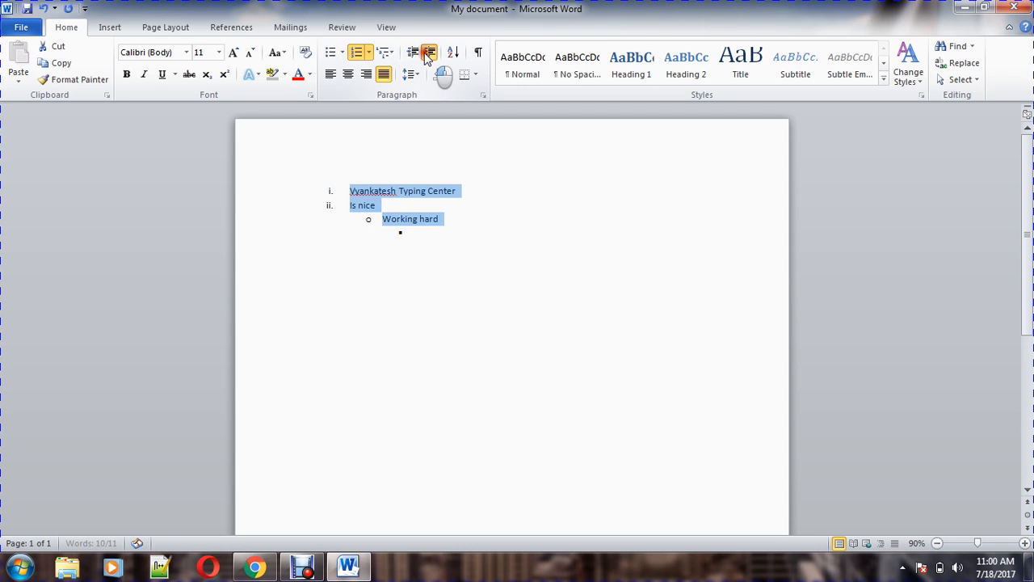
{"action": "left_click", "coordinate": [429, 52]}
{"action": "left_click", "coordinate": [428, 53]}
{"action": "left_click", "coordinate": [429, 52]}
{"action": "left_click", "coordinate": [428, 52]}
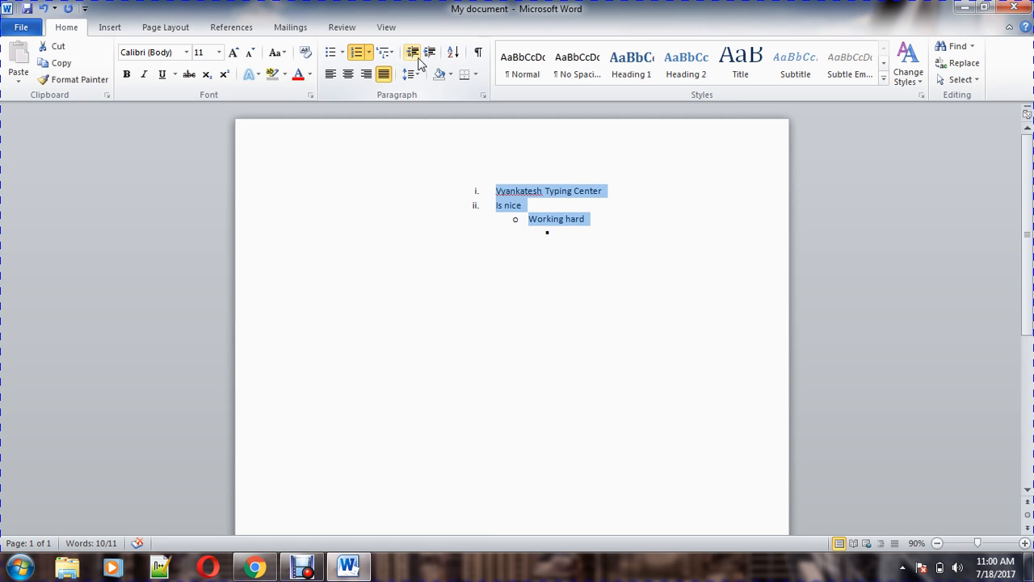
Save the document and set the line spacing of the empty third-level bullet to 3.0.
{"action": "left_click", "coordinate": [460, 315]}
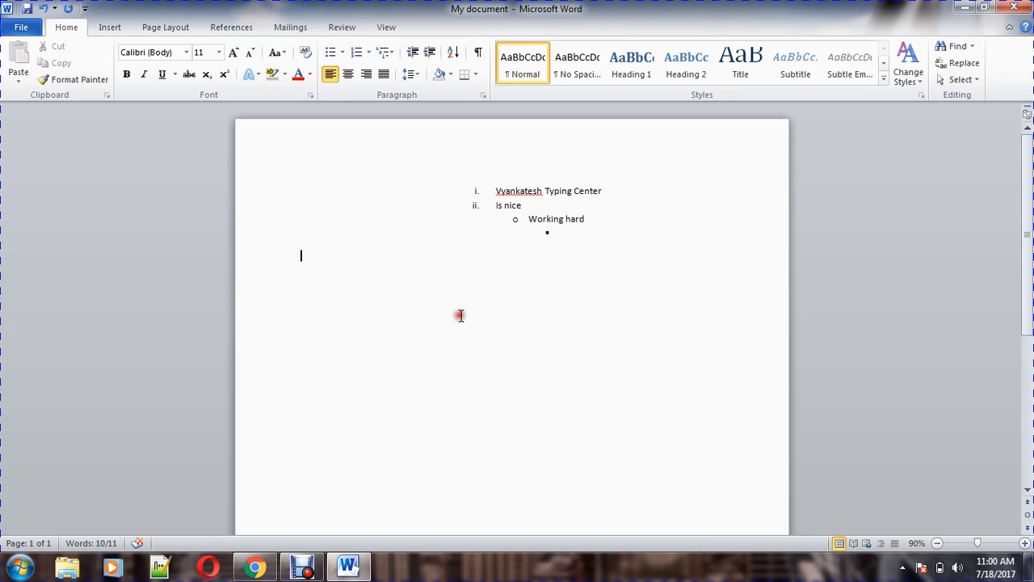
{"action": "key", "text": "ctrl+s"}
{"action": "left_click", "coordinate": [584, 234]}
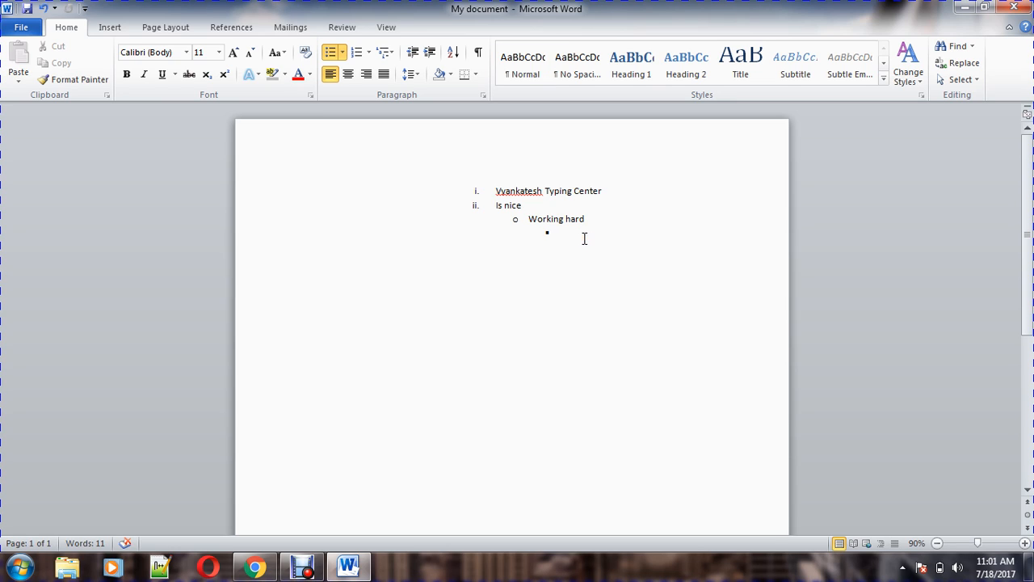
{"action": "left_click", "coordinate": [420, 73]}
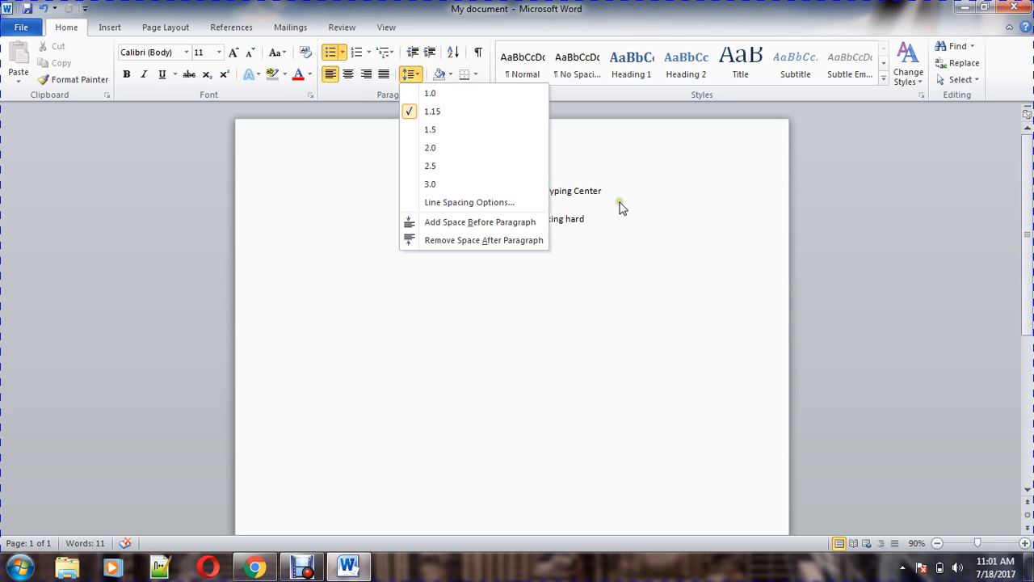
{"action": "left_click", "coordinate": [485, 184]}
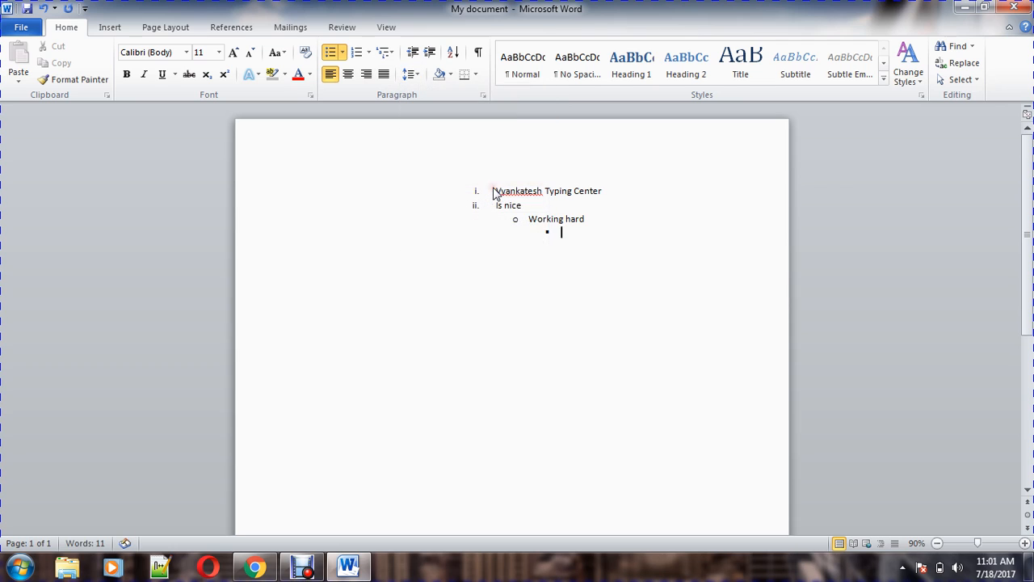
Try 3.0 line spacing on the three filled list items, finish with 1.0 and remove the space after their paragraphs.
{"action": "double_click", "coordinate": [561, 232]}
{"action": "left_click_drag", "start_coordinate": [563, 234], "coordinate": [482, 188]}
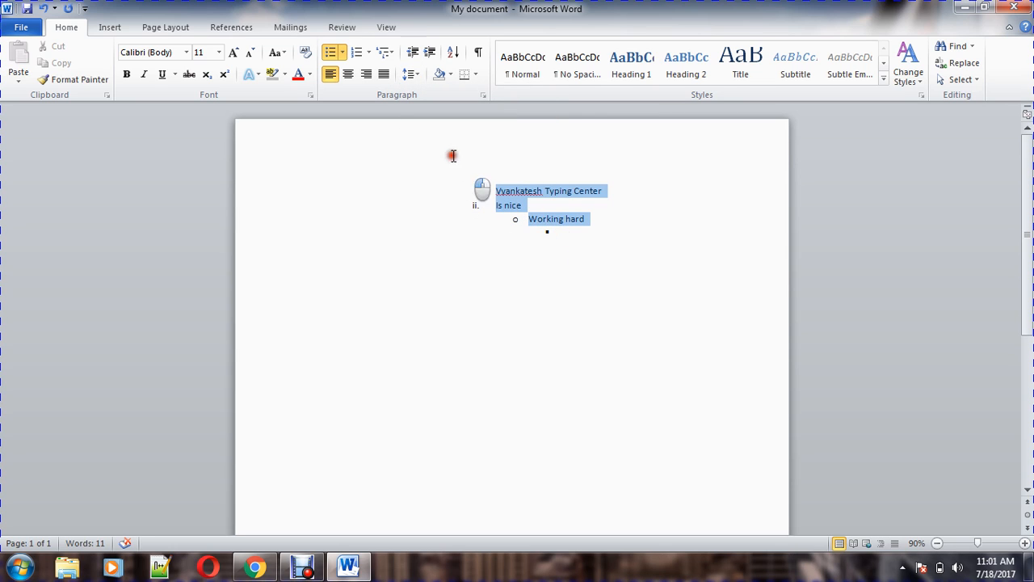
{"action": "left_click", "coordinate": [419, 77]}
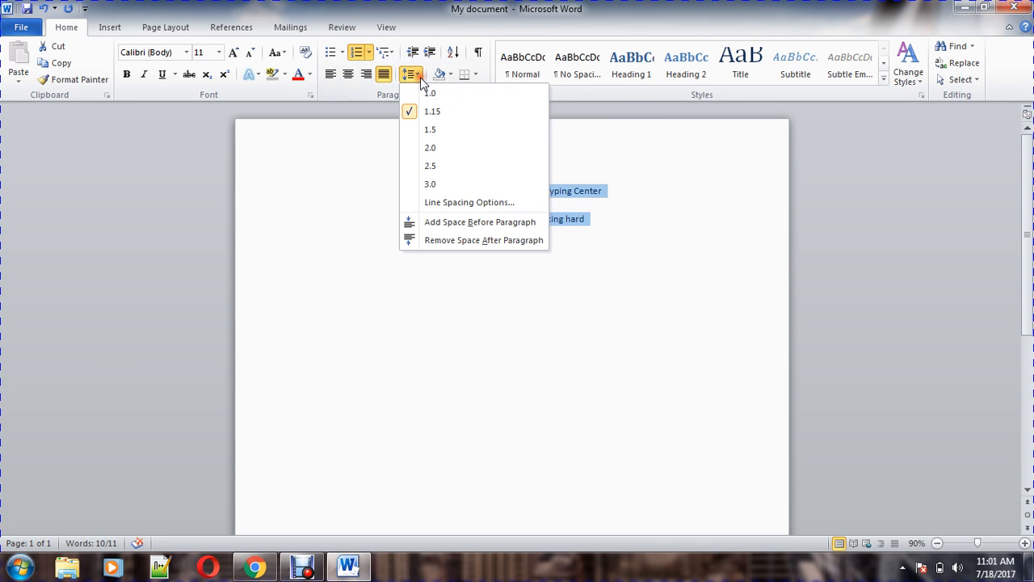
{"action": "left_click", "coordinate": [434, 185]}
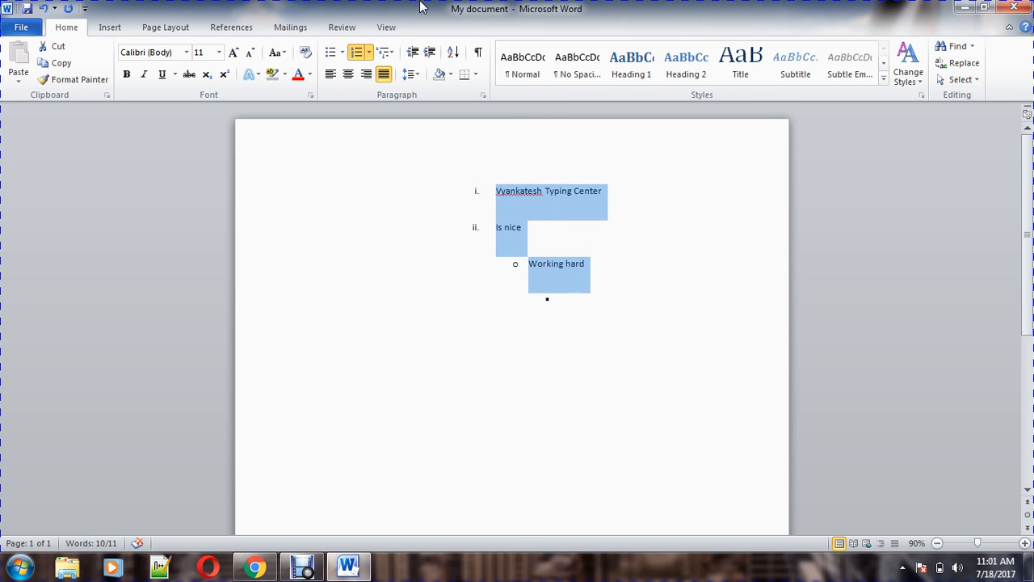
{"action": "left_click", "coordinate": [411, 73]}
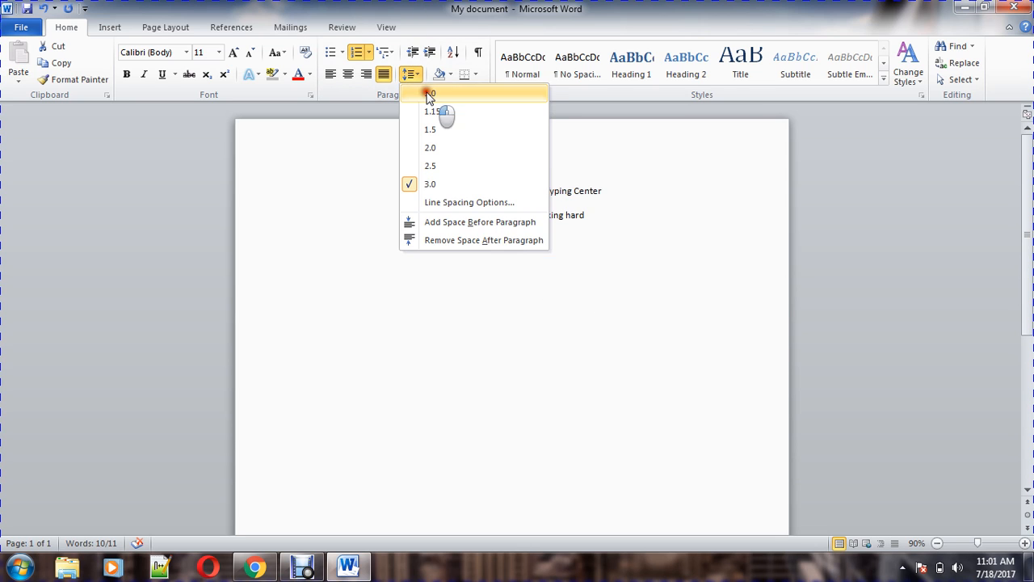
{"action": "left_click", "coordinate": [430, 94]}
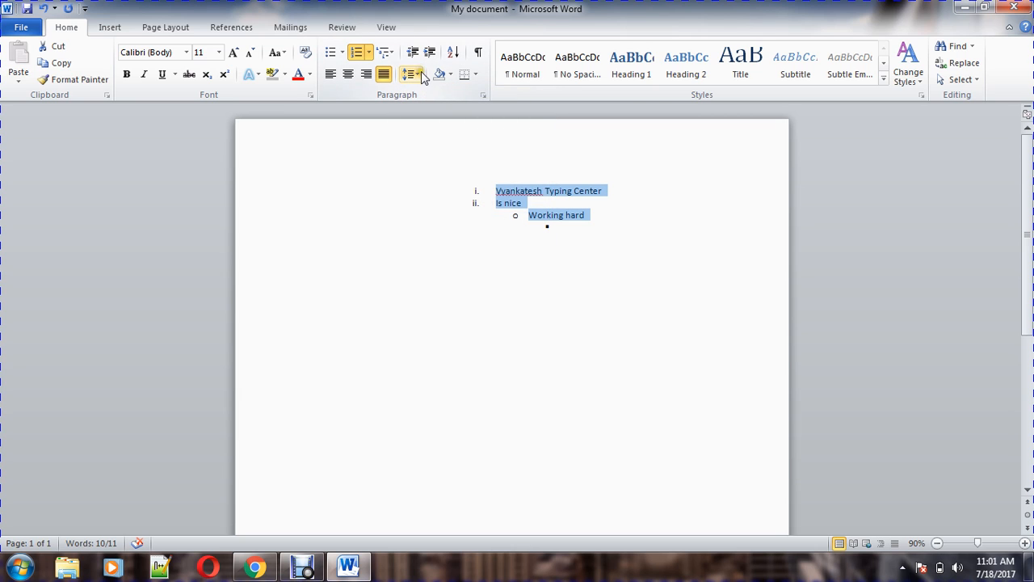
{"action": "left_click", "coordinate": [411, 74]}
{"action": "left_click", "coordinate": [450, 240]}
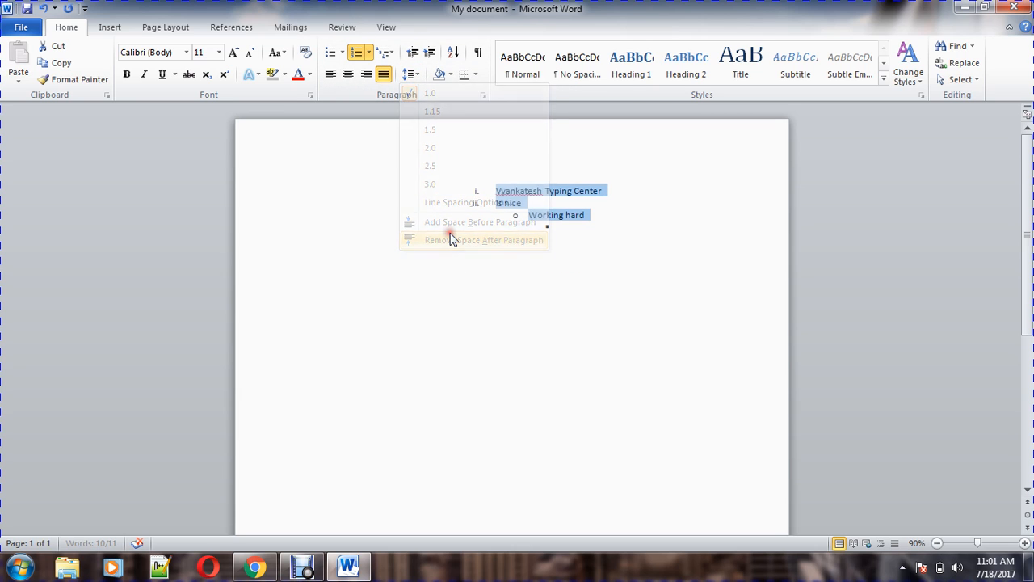
Sort the three filled list items by paragraphs as text in descending order, with no header row.
{"action": "left_click", "coordinate": [455, 54]}
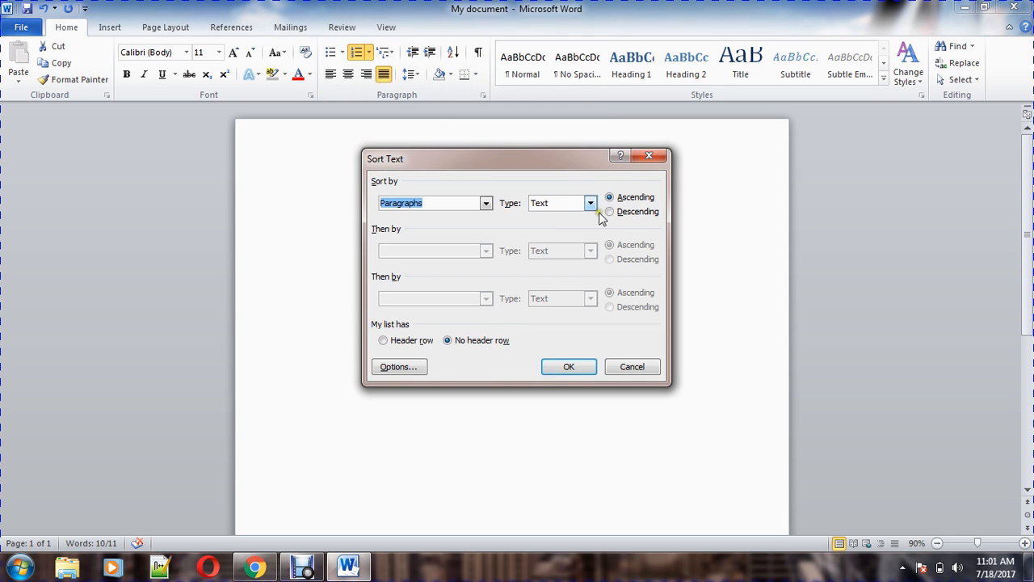
{"action": "left_click", "coordinate": [621, 213]}
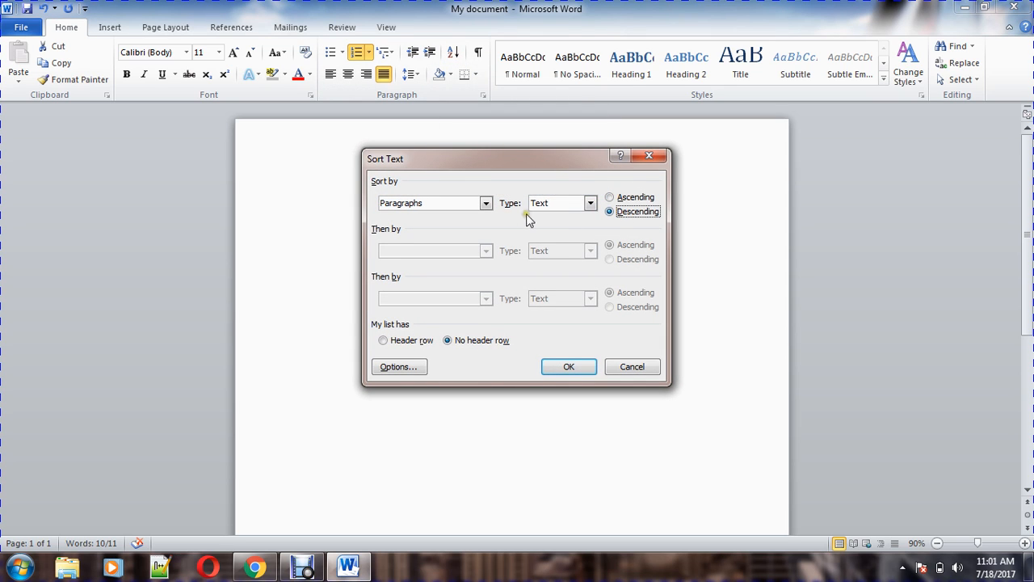
{"action": "left_click", "coordinate": [568, 368]}
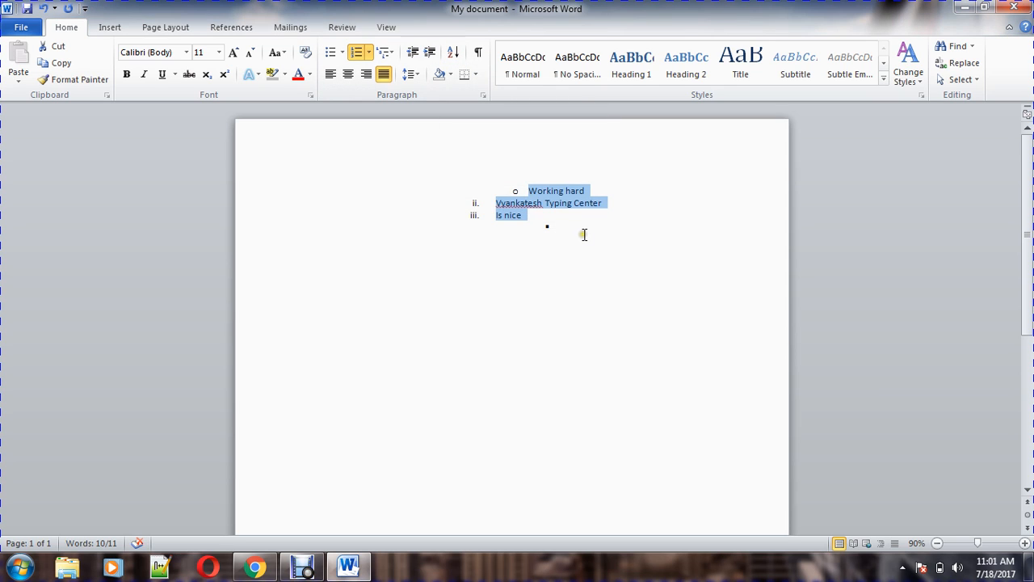
Show the paragraph marks and hidden formatting symbols, and hide them again.
{"action": "left_click", "coordinate": [576, 225]}
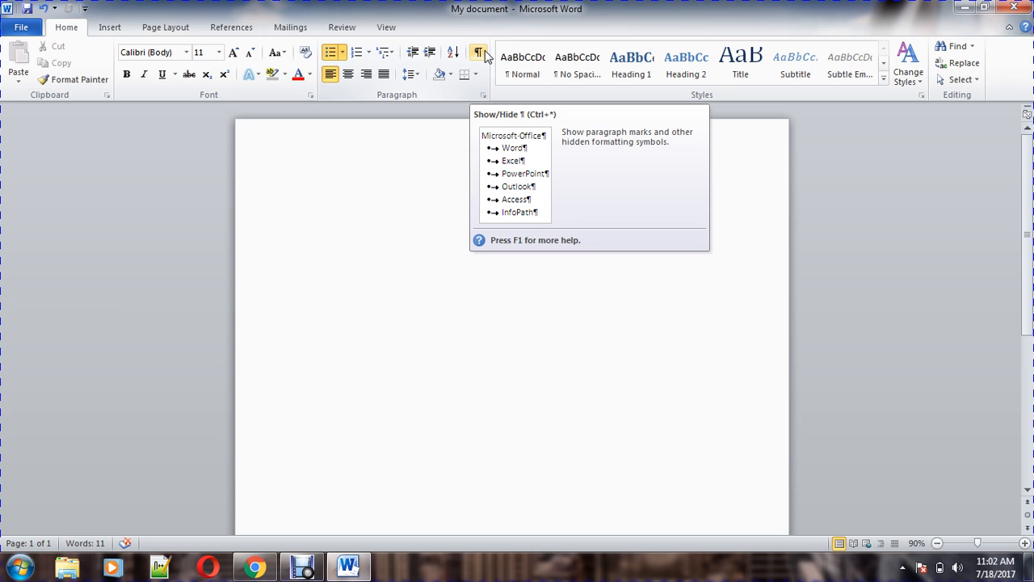
{"action": "left_click", "coordinate": [483, 52]}
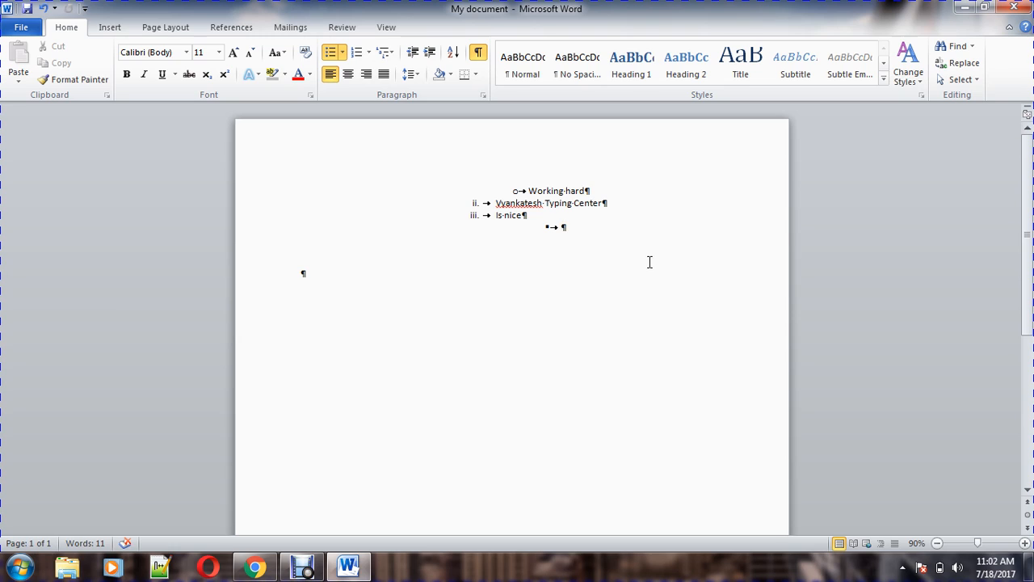
{"action": "left_click", "coordinate": [478, 53]}
Apply dark orange paragraph shading to the three filled list items.
{"action": "left_click_drag", "start_coordinate": [555, 236], "coordinate": [450, 189]}
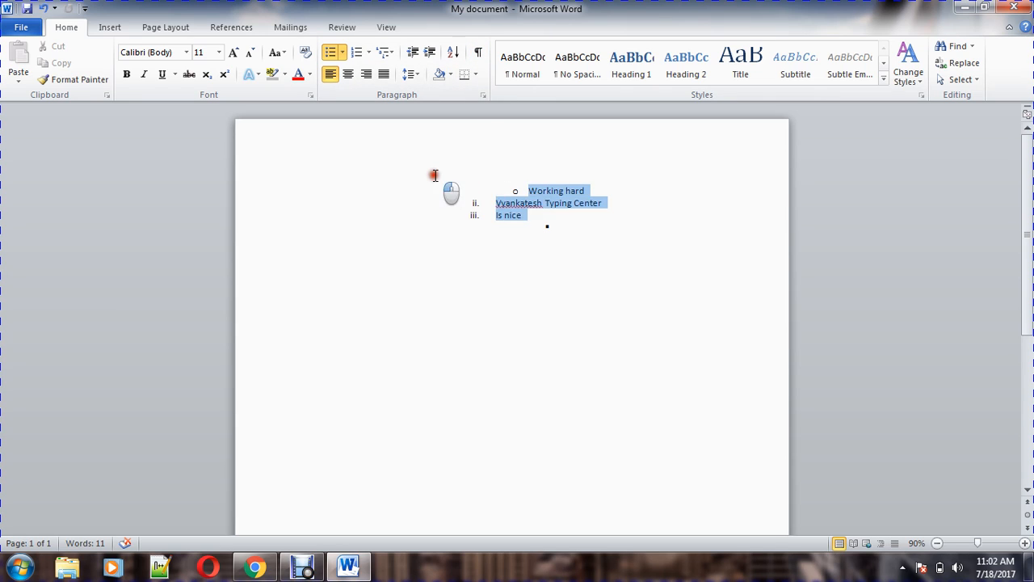
{"action": "left_click", "coordinate": [449, 74]}
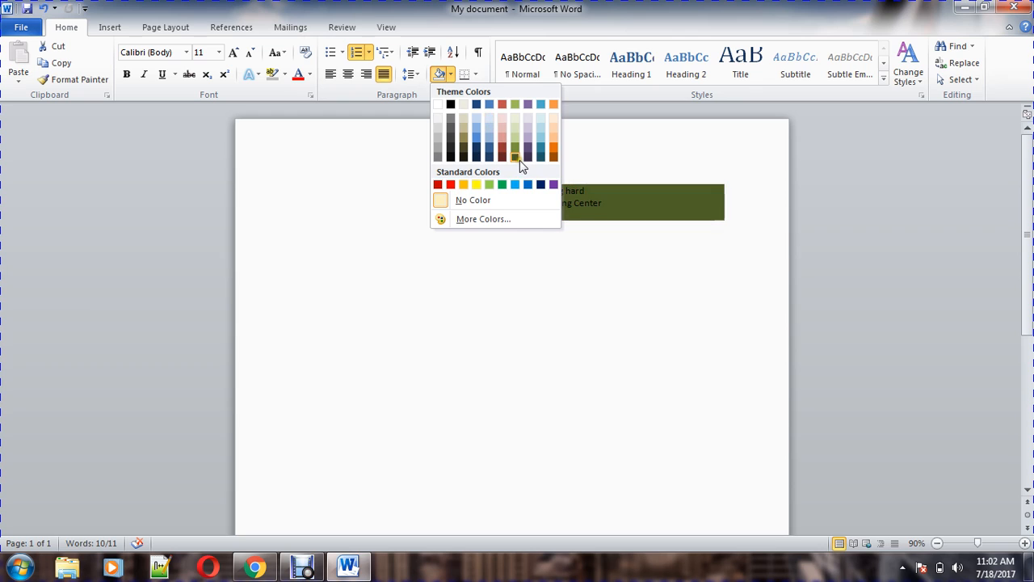
{"action": "left_click", "coordinate": [554, 159]}
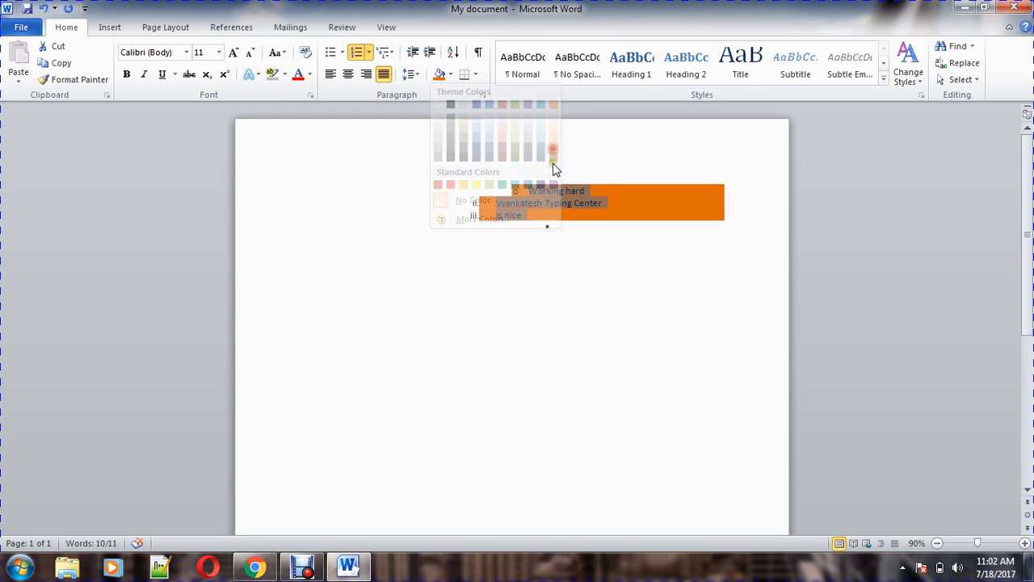
{"action": "left_click", "coordinate": [537, 236]}
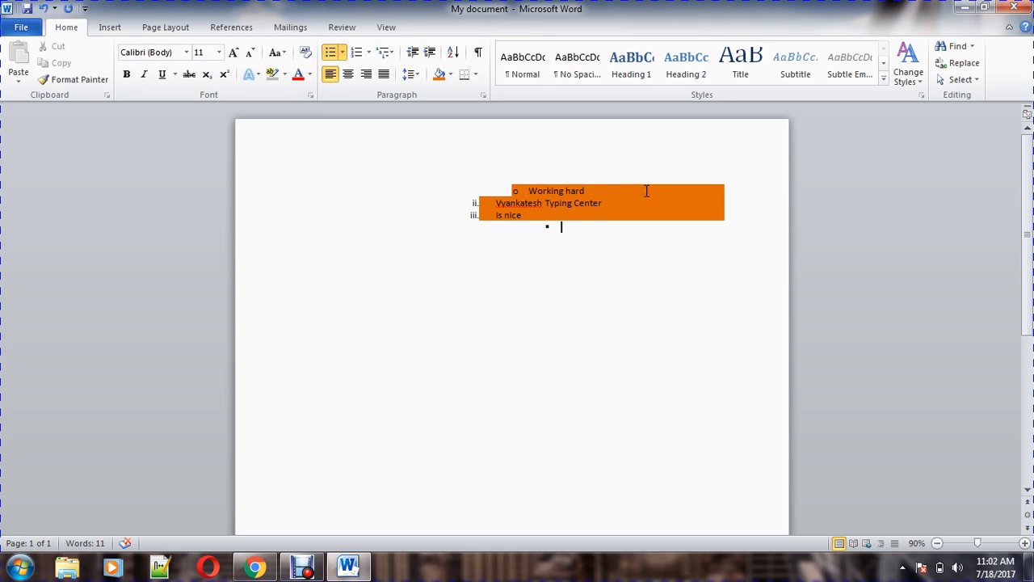
Highlight the text of the three filled list items in bright green.
{"action": "left_click_drag", "start_coordinate": [561, 228], "coordinate": [457, 178]}
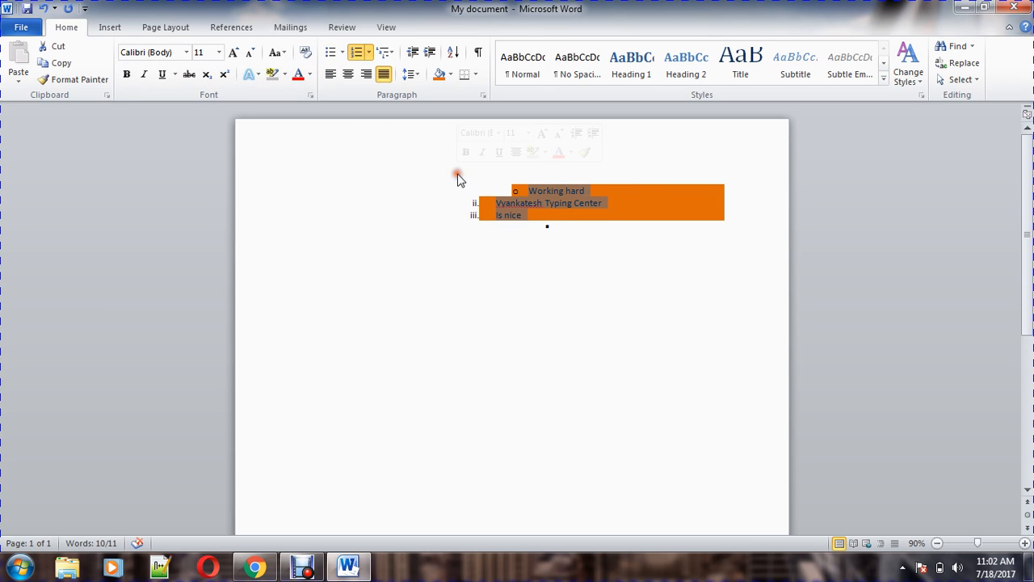
{"action": "left_click", "coordinate": [285, 74]}
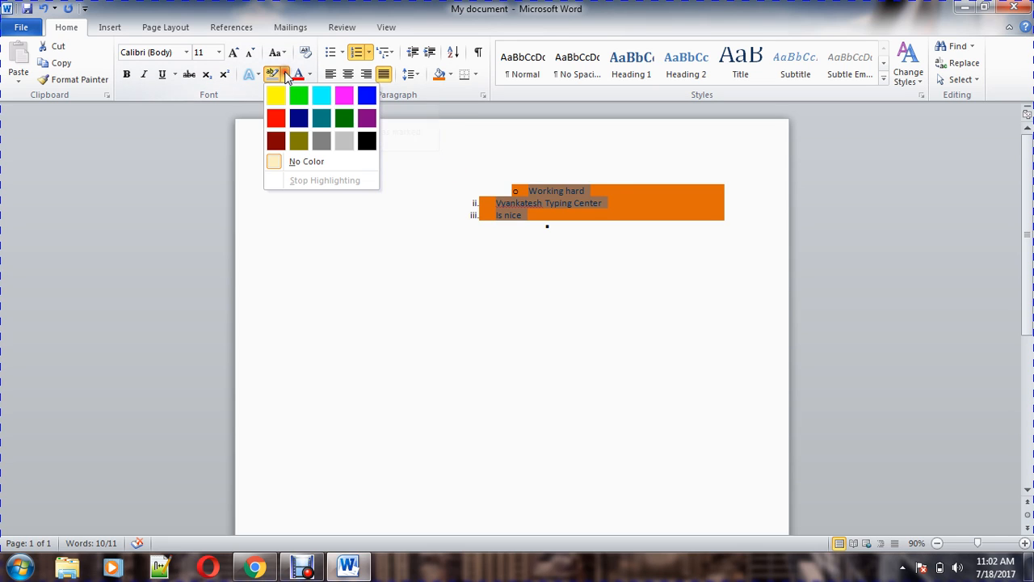
{"action": "left_click", "coordinate": [299, 95]}
{"action": "left_click", "coordinate": [577, 235]}
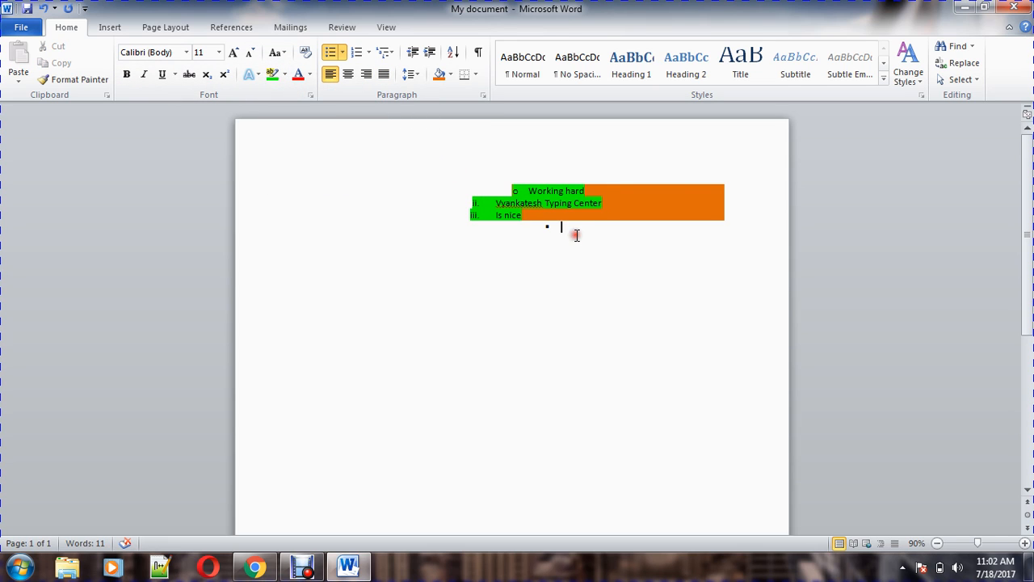
Try all borders on the empty third-level bullet, toggle its right border off and undo both border changes.
{"action": "left_click", "coordinate": [475, 74]}
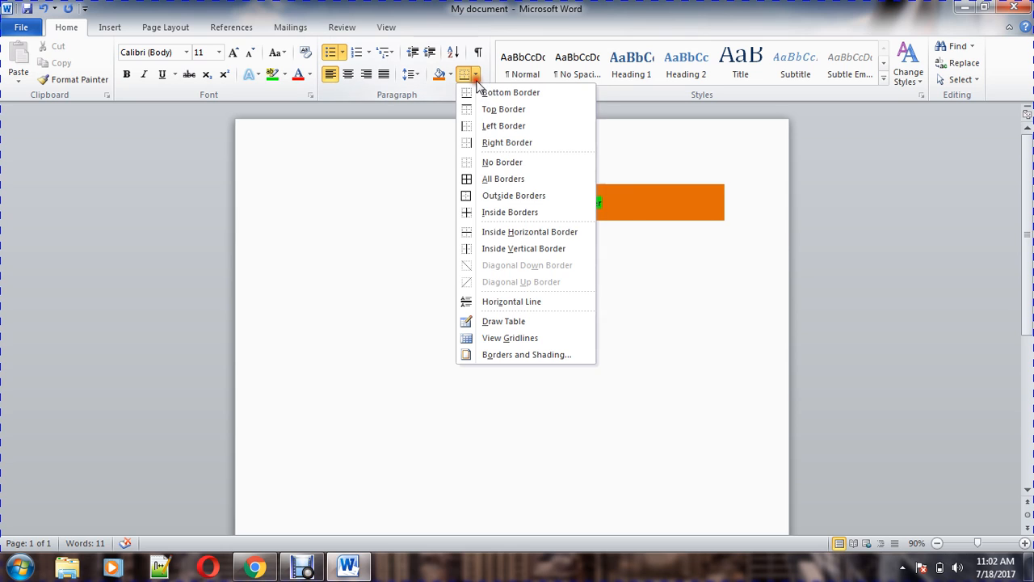
{"action": "left_click", "coordinate": [507, 180]}
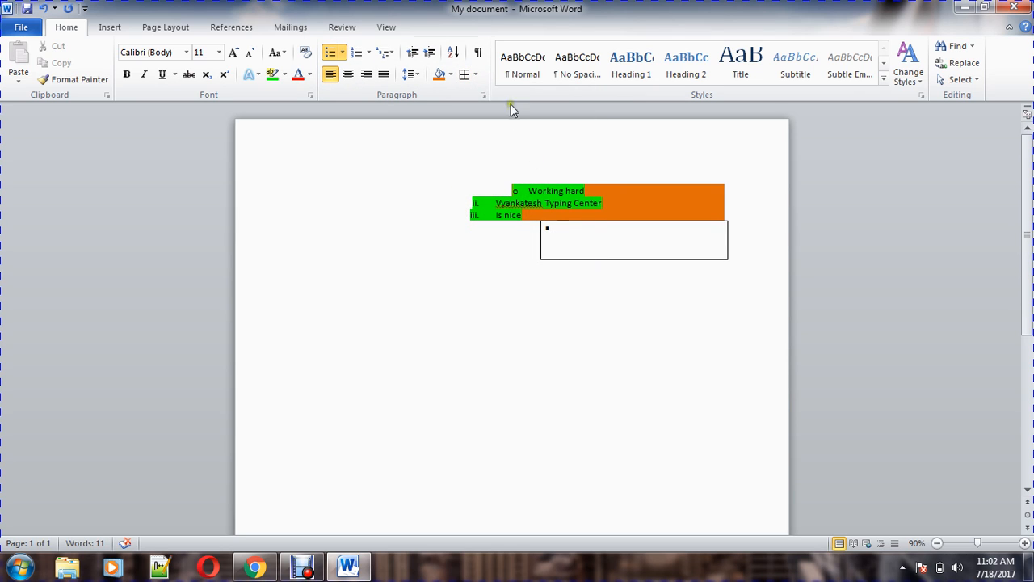
{"action": "left_click", "coordinate": [475, 73]}
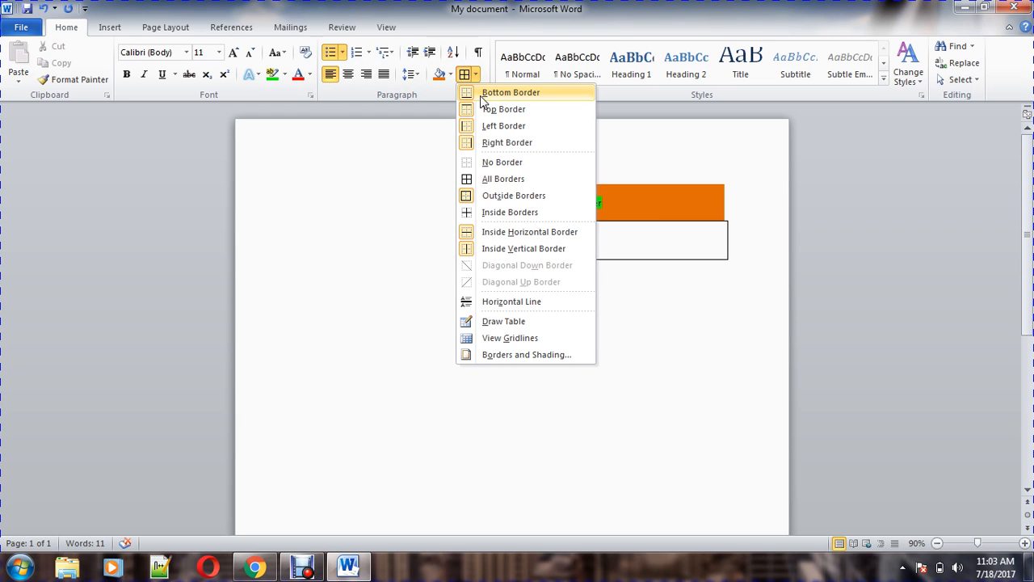
{"action": "left_click", "coordinate": [516, 143]}
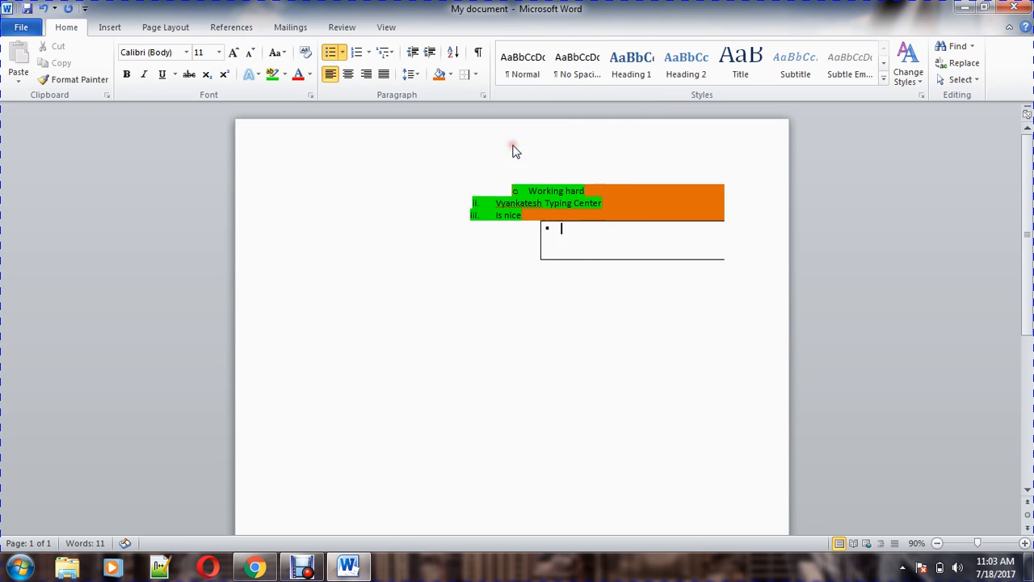
{"action": "key", "text": "ctrl+z"}
{"action": "key", "text": "ctrl+z"}
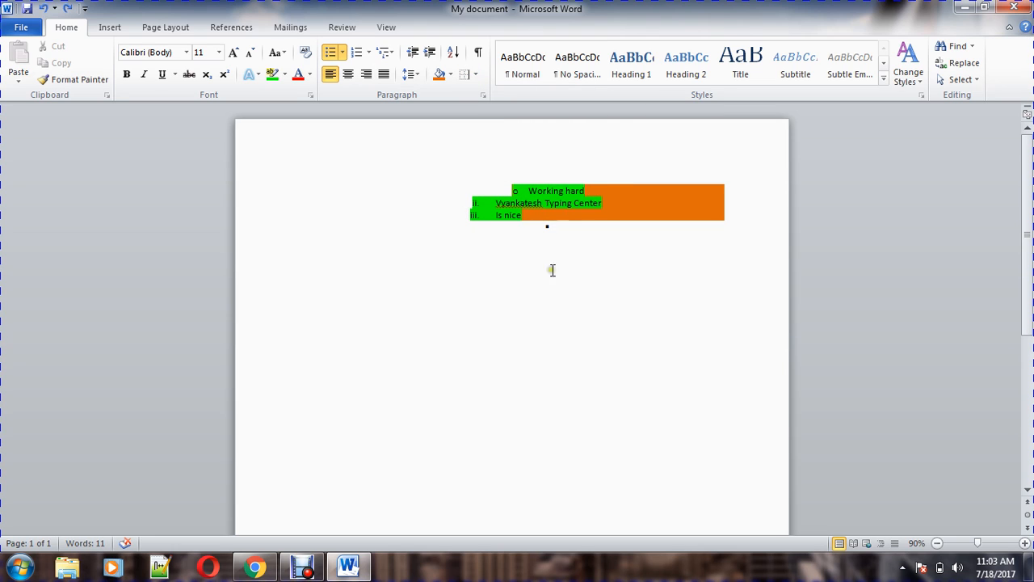
Enter "Vyankatesh Typing center Kalamb" on the empty line below the list.
{"action": "left_click", "coordinate": [503, 340]}
{"action": "type", "text": "V"}
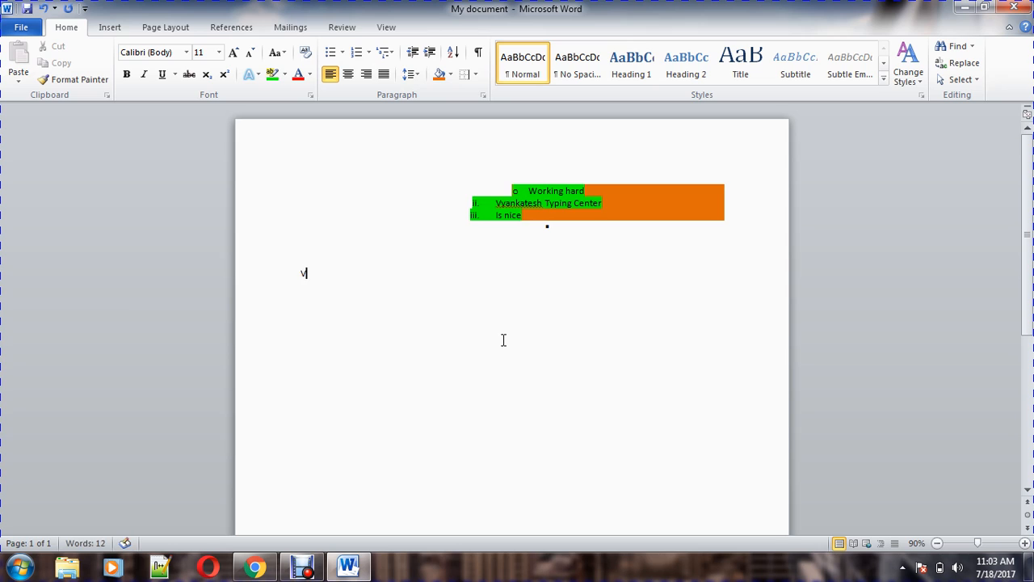
{"action": "type", "text": "yankatesh Typi"}
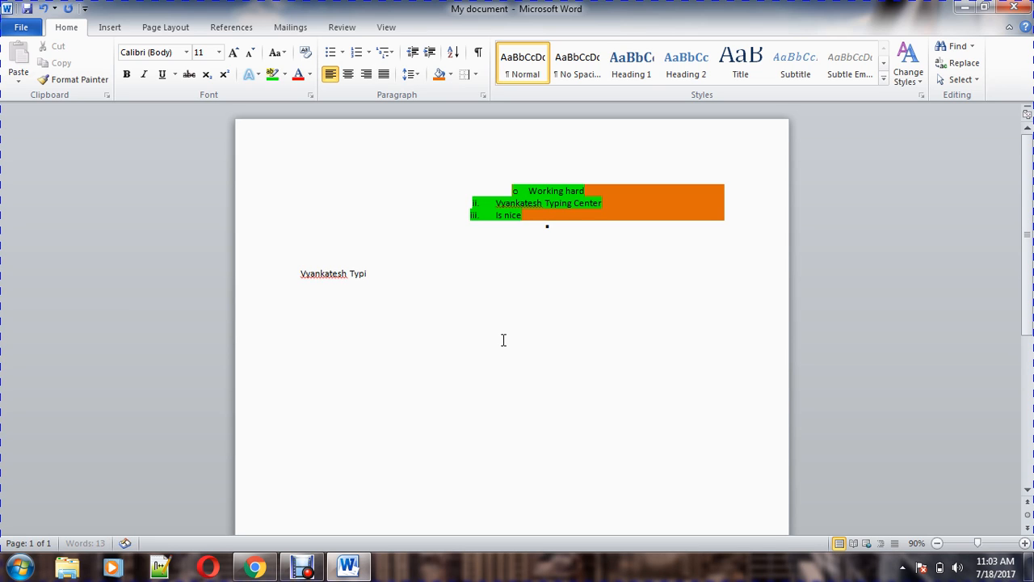
{"action": "type", "text": "ng center Kalamb"}
Try a bottom border on the "Vyankatesh Typing center Kalamb" line, remove it and apply a top border instead.
{"action": "key", "text": "ctrl+a"}
{"action": "left_click", "coordinate": [482, 280]}
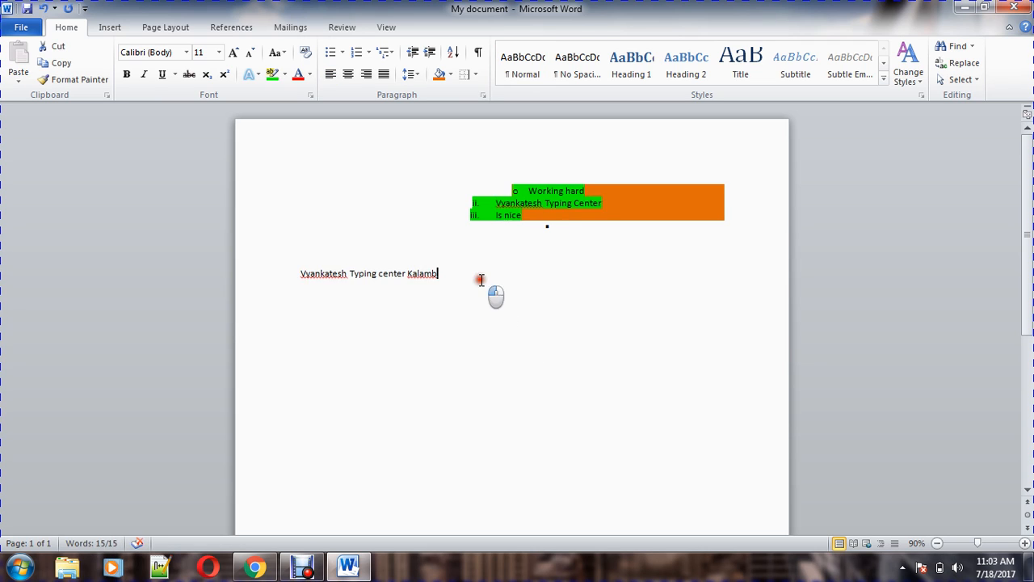
{"action": "left_click_drag", "start_coordinate": [315, 286], "coordinate": [455, 295]}
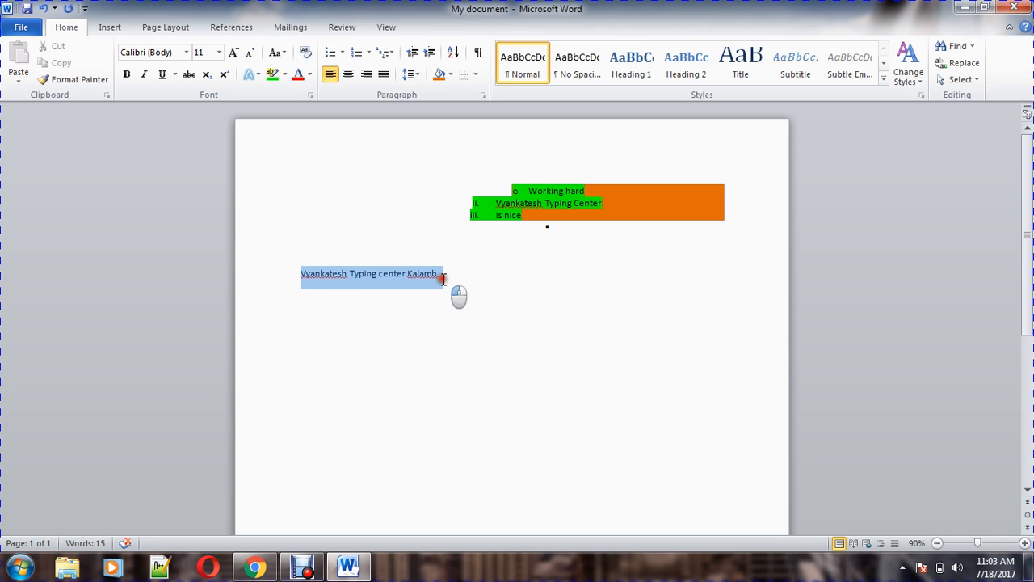
{"action": "left_click", "coordinate": [476, 74]}
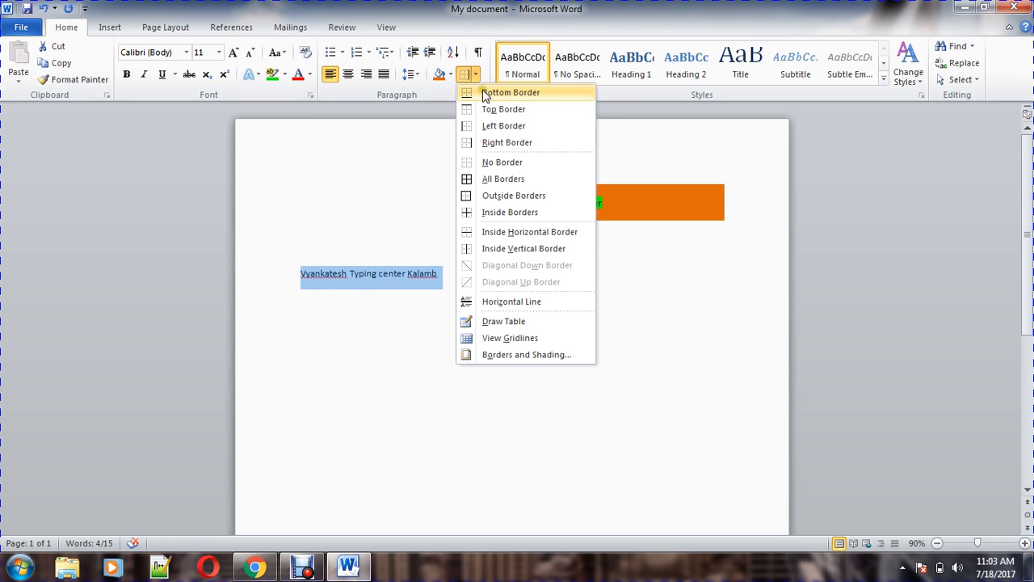
{"action": "left_click", "coordinate": [486, 93]}
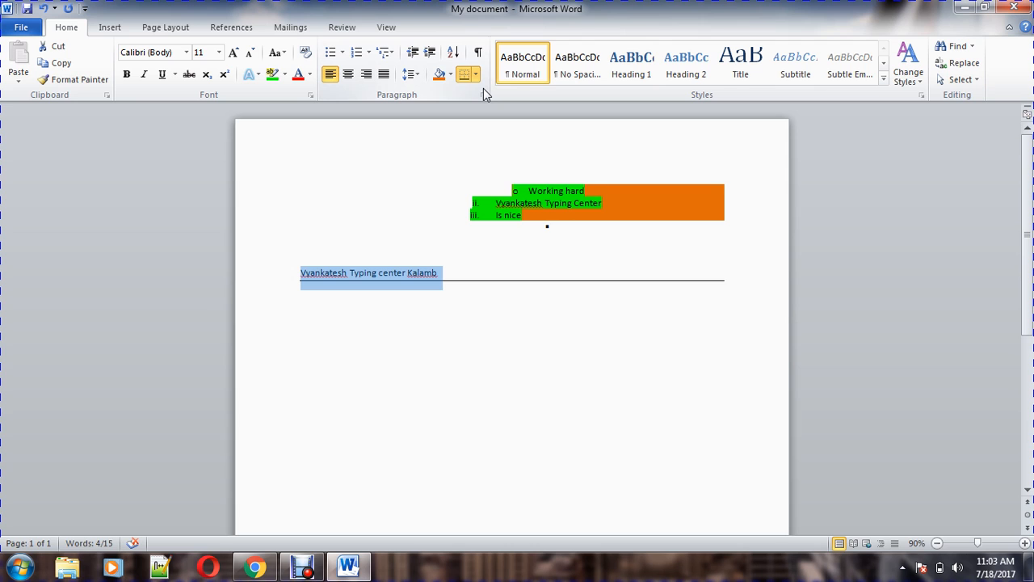
{"action": "left_click", "coordinate": [477, 74]}
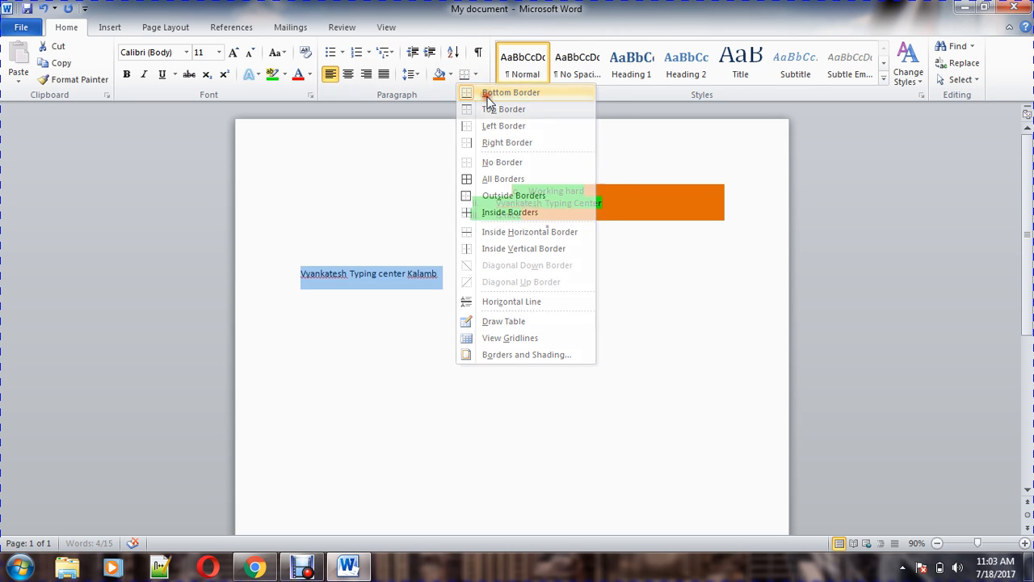
{"action": "left_click", "coordinate": [488, 96]}
{"action": "left_click", "coordinate": [475, 74]}
{"action": "left_click", "coordinate": [487, 103]}
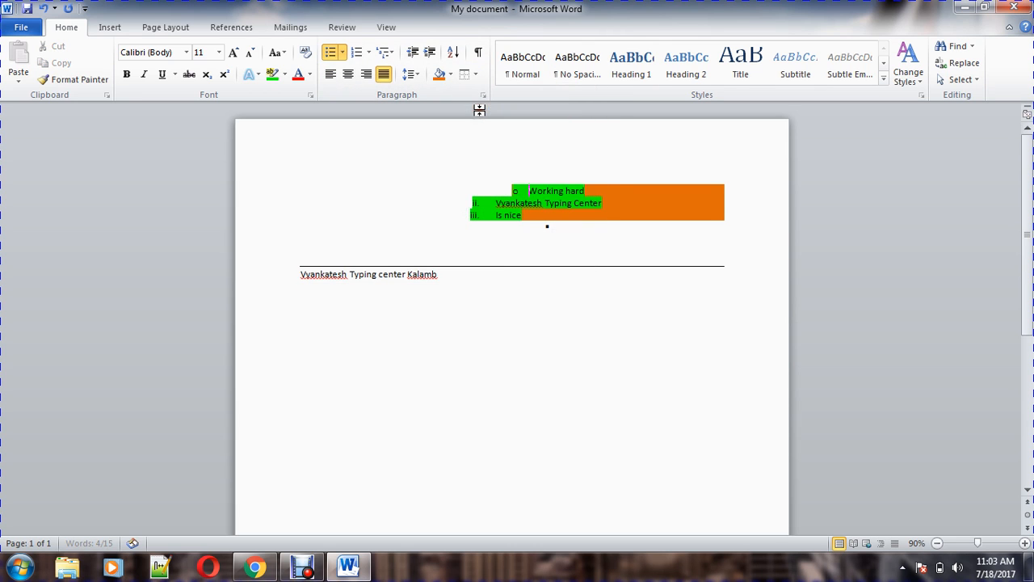
Try a left border on the "Working hard" list item.
{"action": "left_click", "coordinate": [475, 75]}
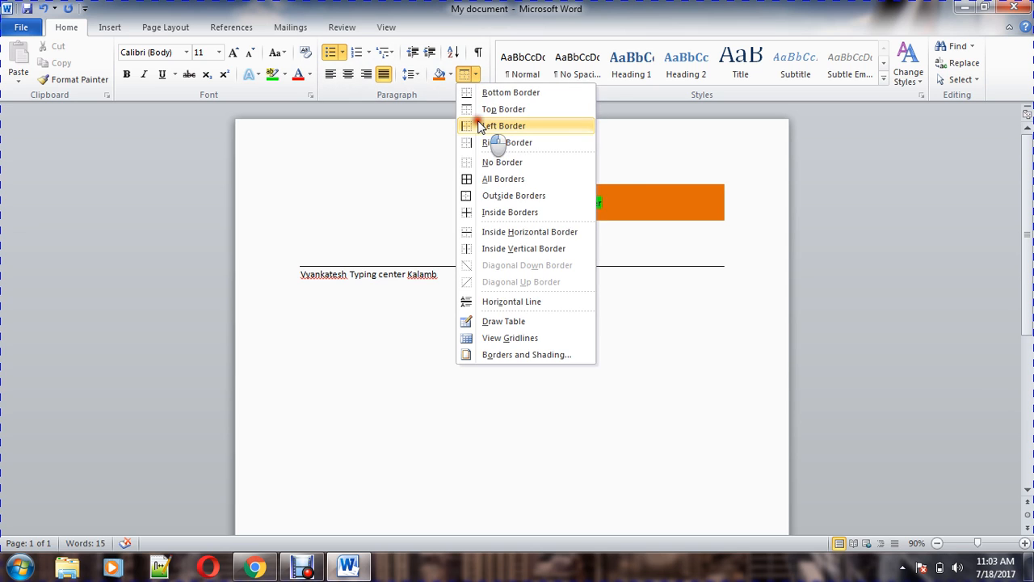
{"action": "left_click", "coordinate": [479, 126]}
{"action": "left_click", "coordinate": [475, 74]}
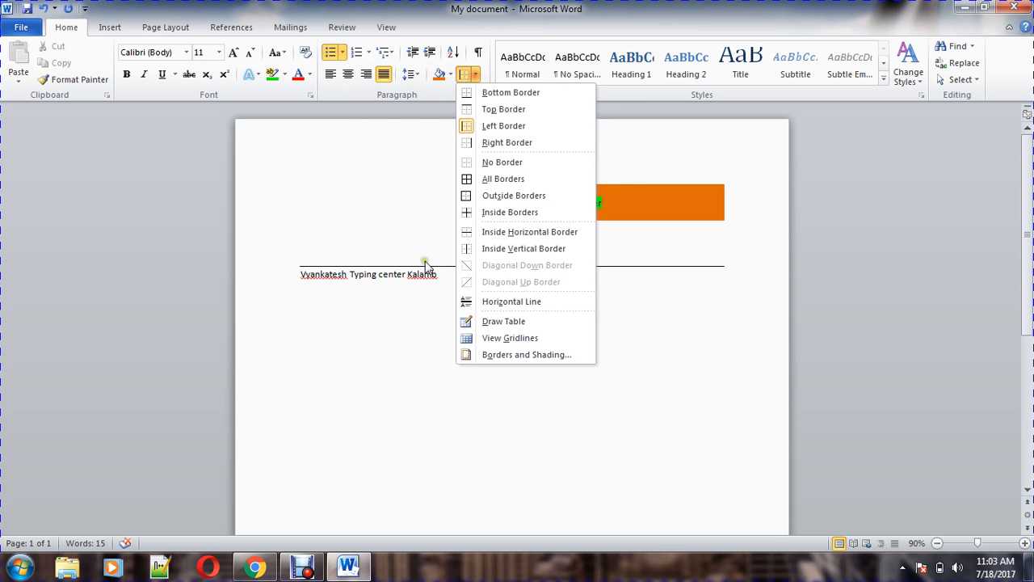
{"action": "left_click", "coordinate": [431, 275]}
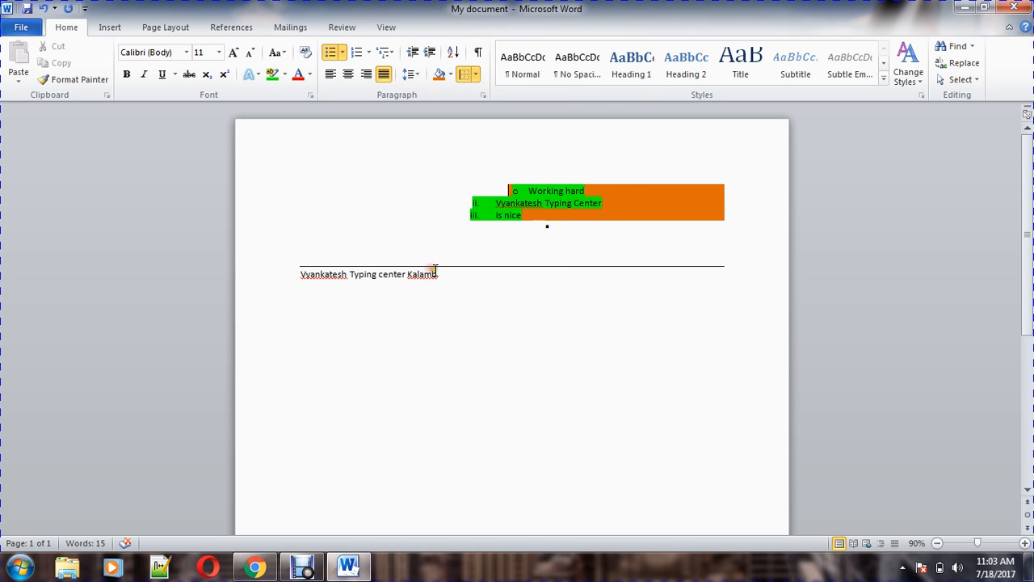
Apply all borders to the "Vyankatesh Typing center Kalamb" line and toggle its inside vertical border.
{"action": "left_click", "coordinate": [270, 256]}
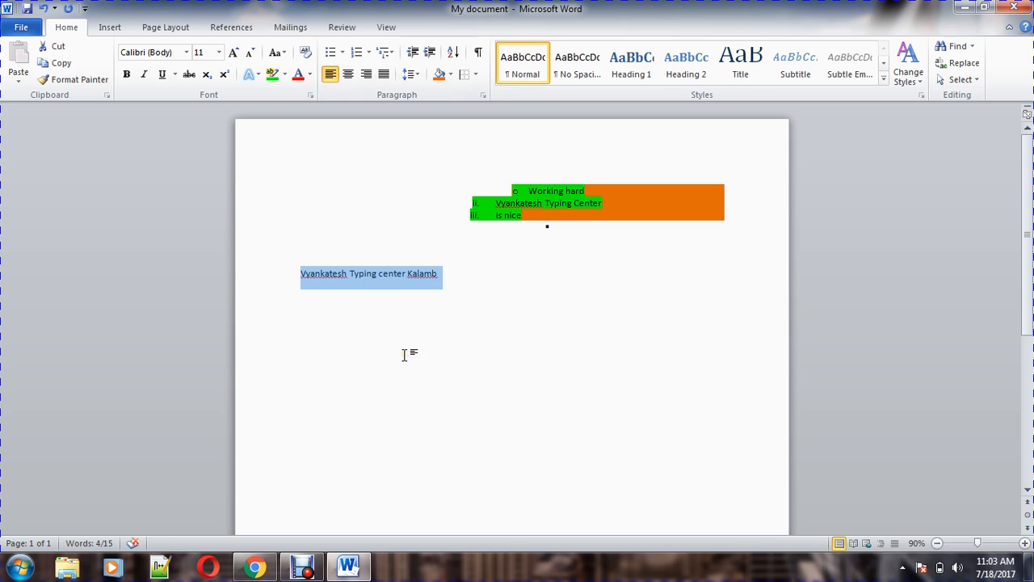
{"action": "left_click", "coordinate": [475, 73]}
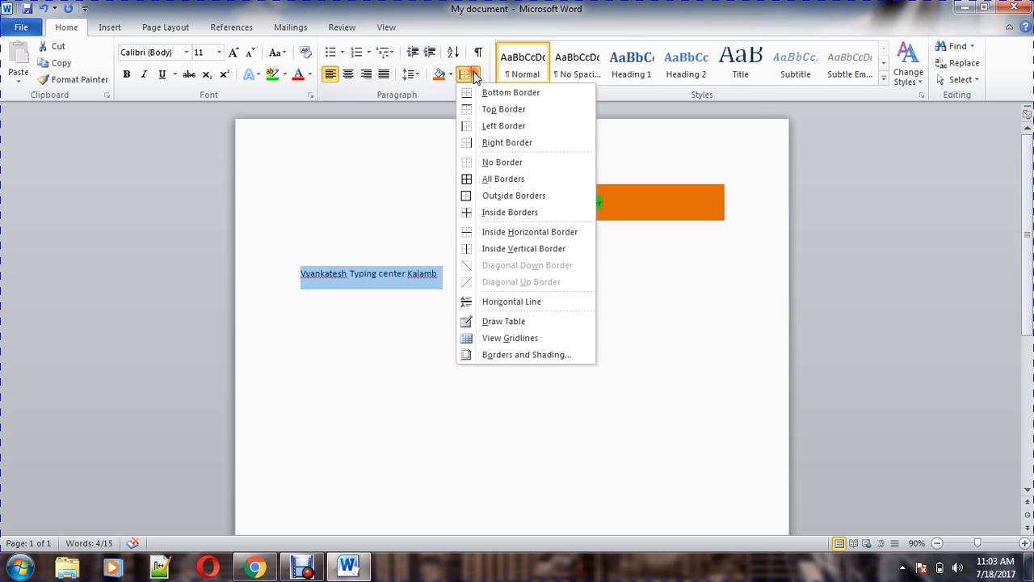
{"action": "left_click", "coordinate": [496, 181]}
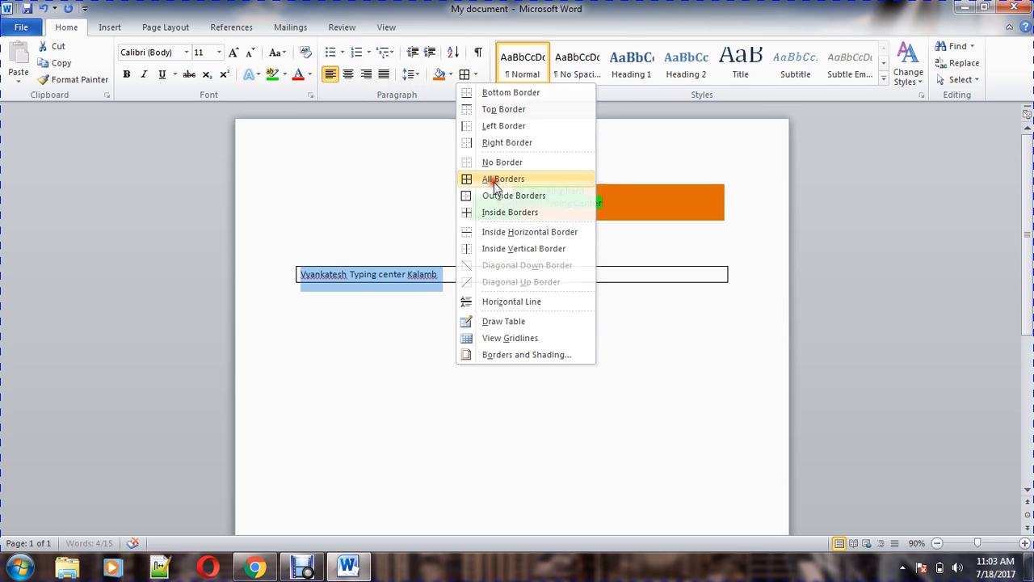
{"action": "left_click", "coordinate": [476, 73]}
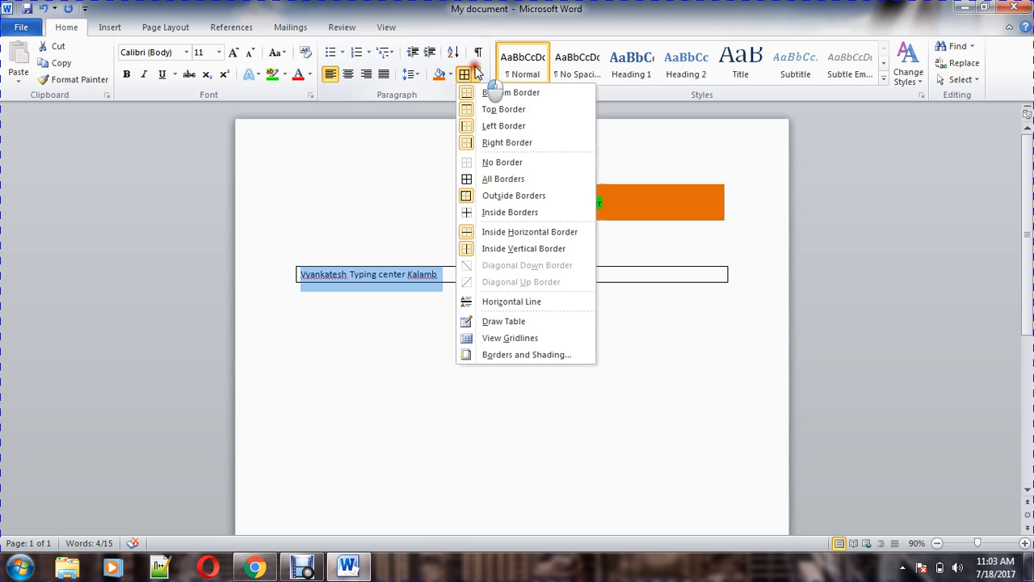
{"action": "left_click", "coordinate": [485, 248]}
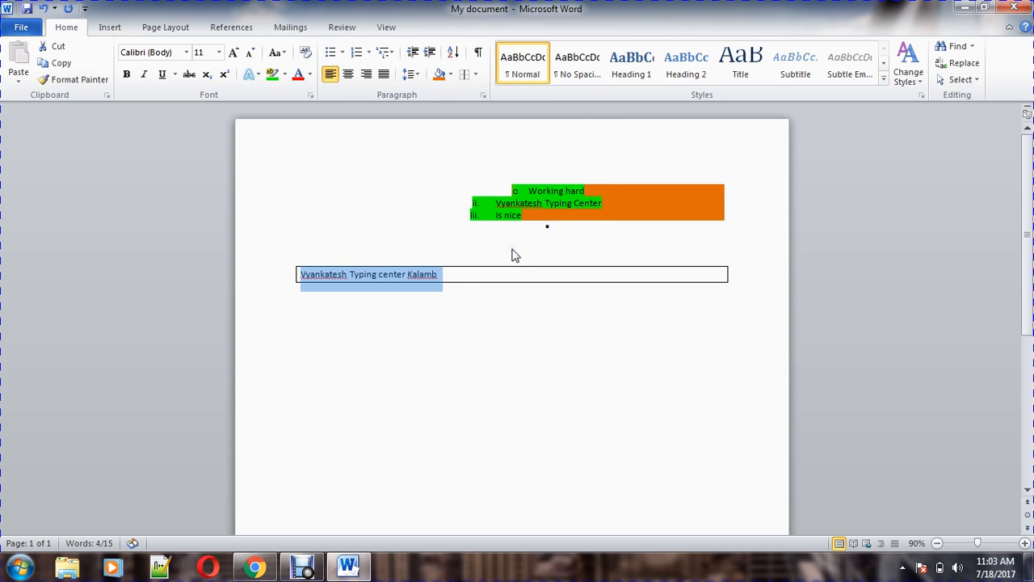
{"action": "left_click", "coordinate": [446, 273]}
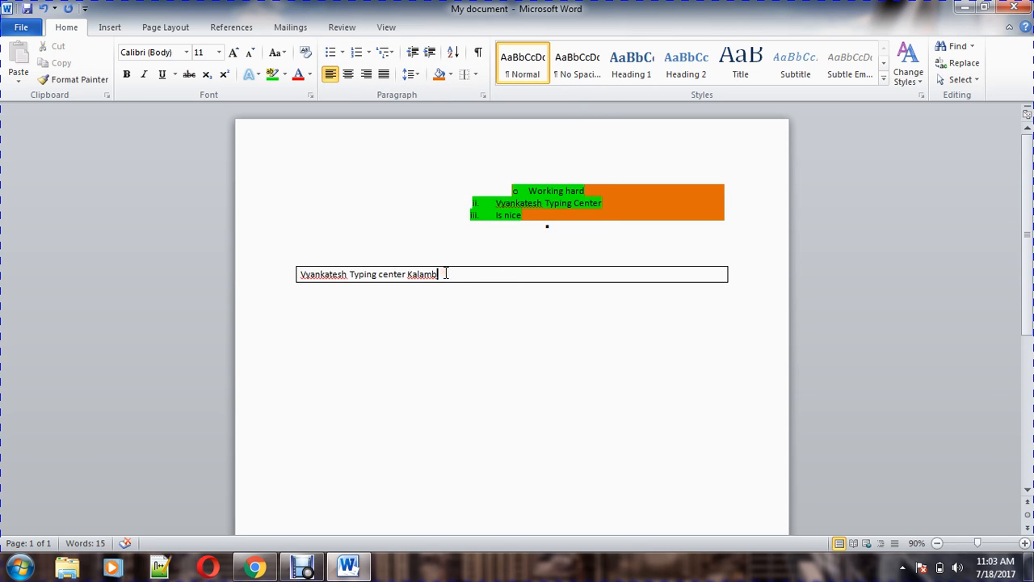
Copy the bordered "Vyankatesh Typing center Kalamb" text and paste a second copy further along the same line.
{"action": "type", "text": "V"}
{"action": "key", "text": "BackSpace"}
{"action": "key", "text": "BackSpace"}
{"action": "key", "text": "BackSpace"}
{"action": "key", "text": "BackSpace"}
{"action": "key", "text": "BackSpace"}
{"action": "left_click", "coordinate": [282, 287]}
{"action": "key", "text": "ctrl+c"}
{"action": "left_click", "coordinate": [471, 267]}
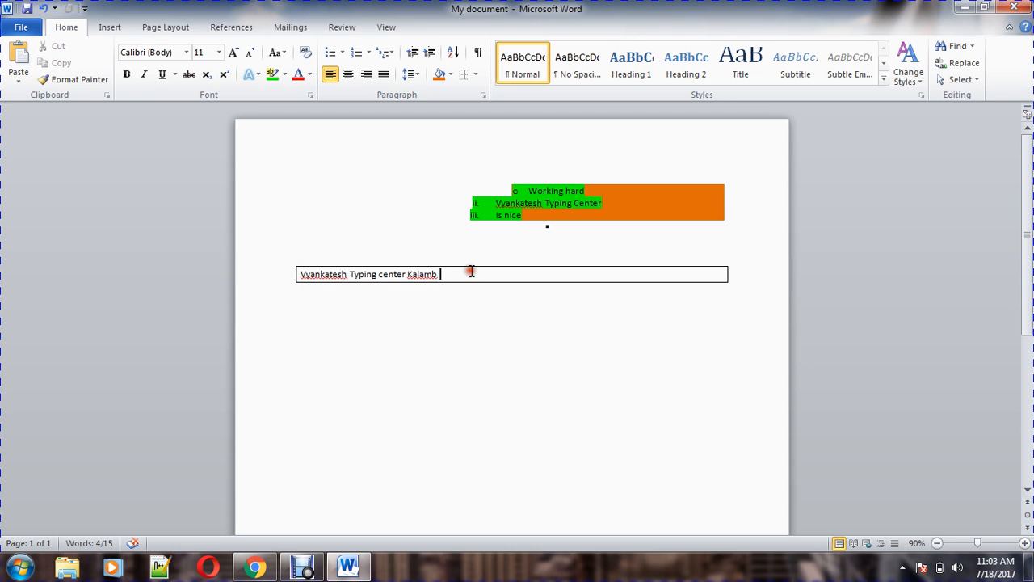
{"action": "key", "text": "ctrl+v"}
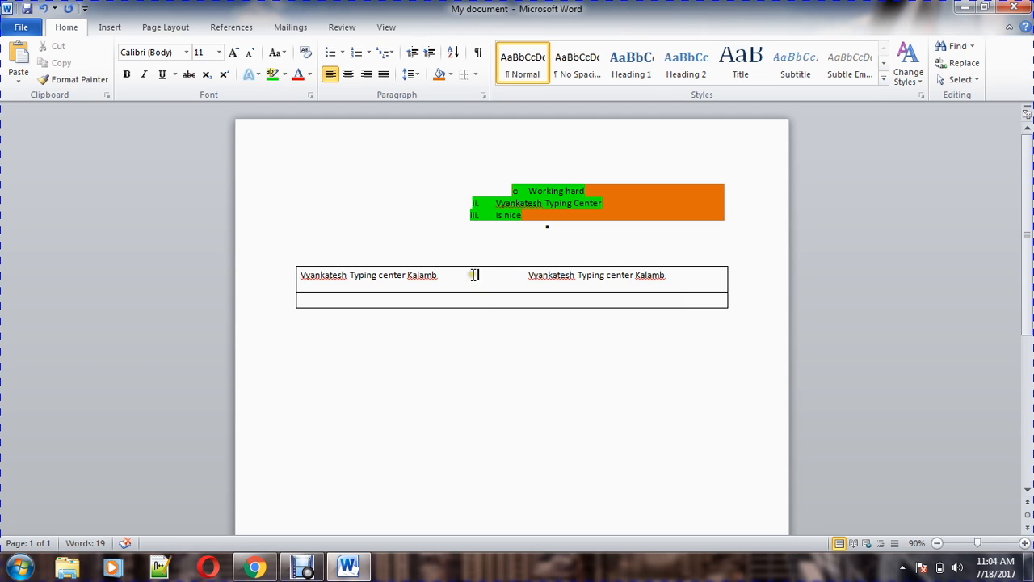
Apply all borders to the line holding both copies and to the empty bordered line below it.
{"action": "left_click_drag", "start_coordinate": [473, 275], "coordinate": [657, 330]}
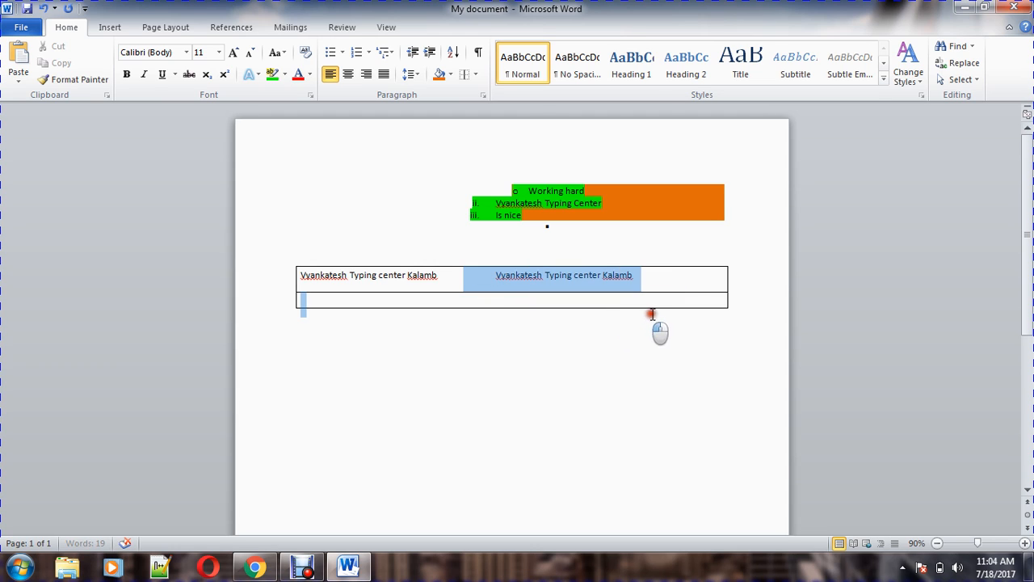
{"action": "left_click", "coordinate": [475, 75]}
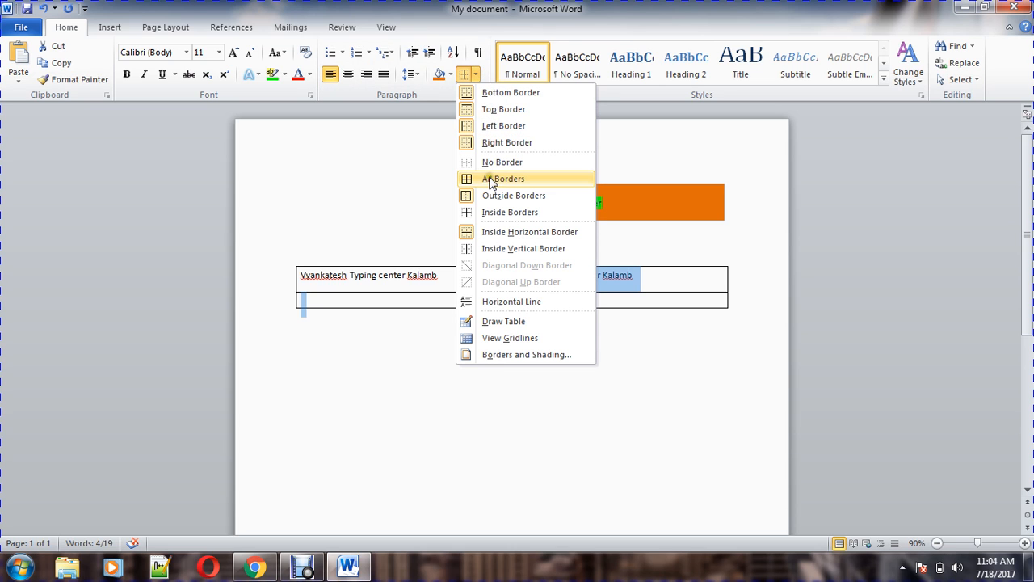
{"action": "left_click", "coordinate": [490, 179]}
{"action": "left_click", "coordinate": [472, 294]}
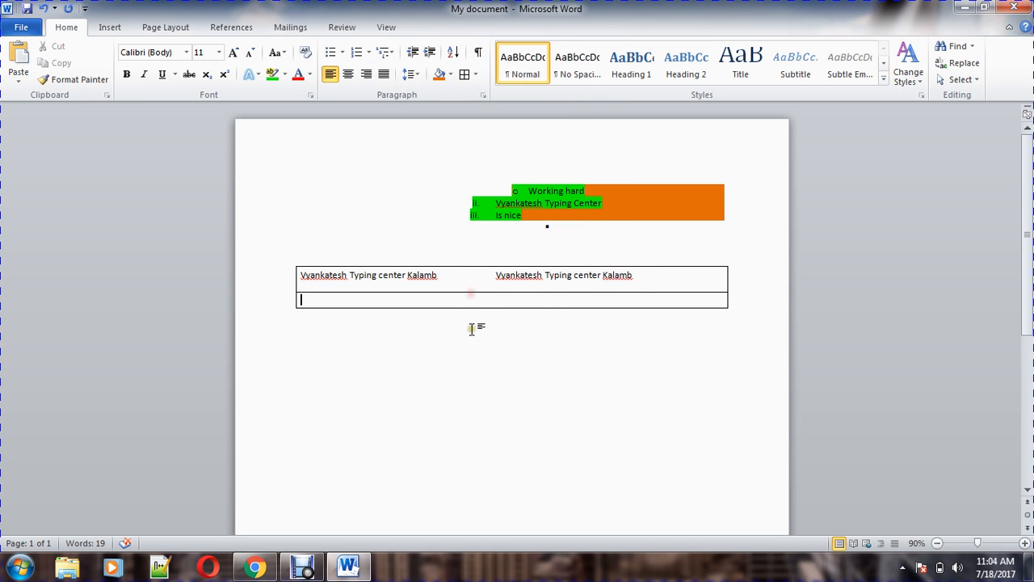
{"action": "left_click", "coordinate": [475, 74]}
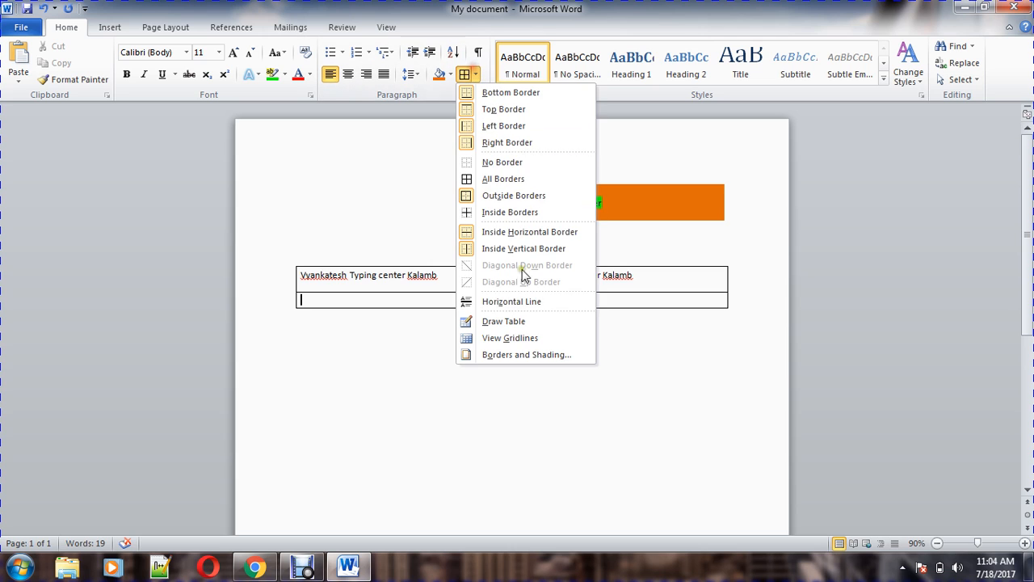
{"action": "left_click", "coordinate": [513, 180]}
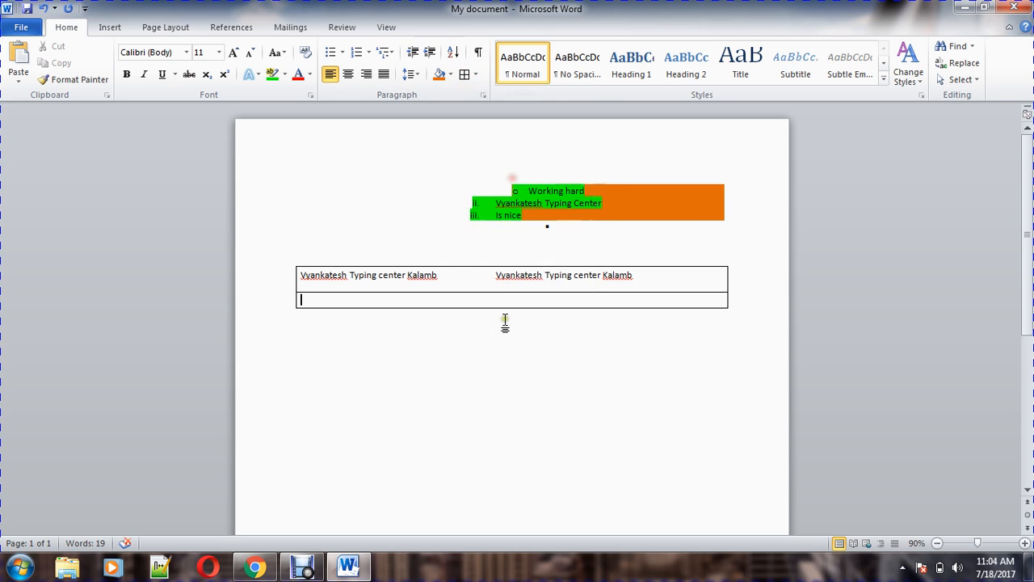
Copy the second "Vyankatesh Typing center Kalamb" text and indent the selected bordered line repeatedly until it reaches the right margin.
{"action": "triple_click", "coordinate": [636, 282]}
{"action": "key", "text": "ctrl+c"}
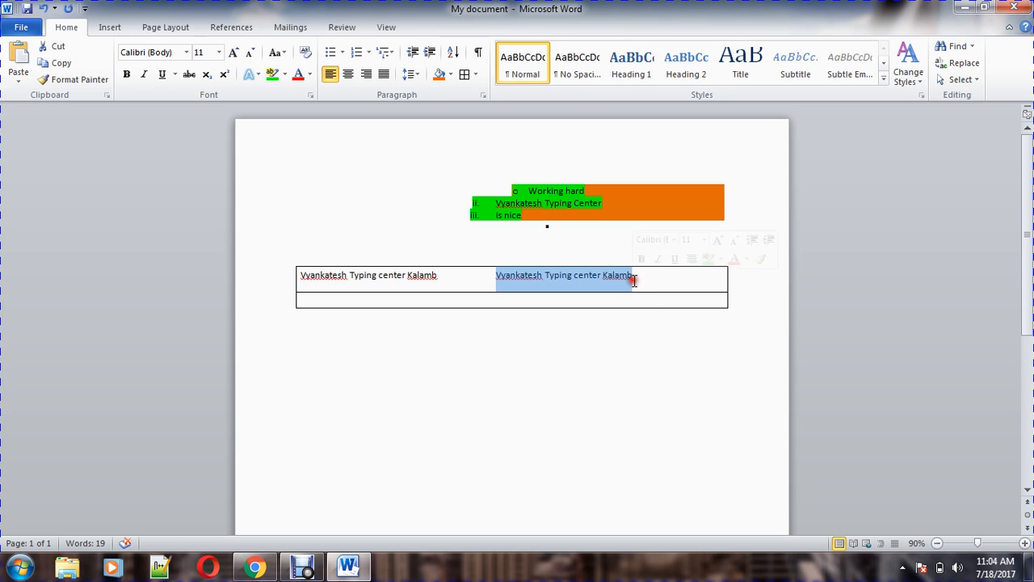
{"action": "left_click", "coordinate": [754, 290]}
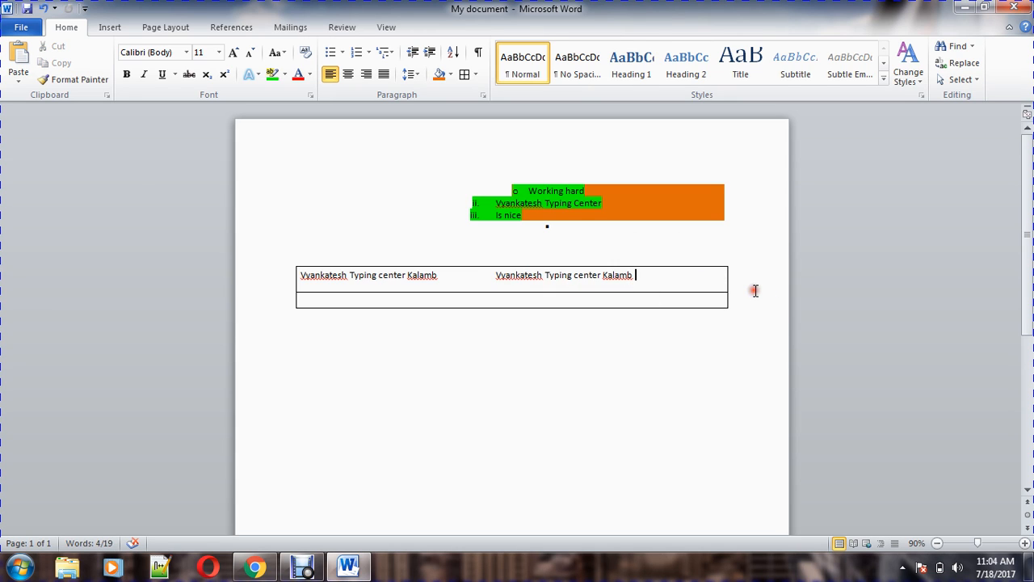
{"action": "double_click", "coordinate": [755, 291]}
{"action": "key", "text": "Tab"}
{"action": "key", "text": "Tab"}
{"action": "key", "text": "Tab"}
{"action": "key", "text": "Tab"}
{"action": "key", "text": "Tab"}
{"action": "key", "text": "Tab"}
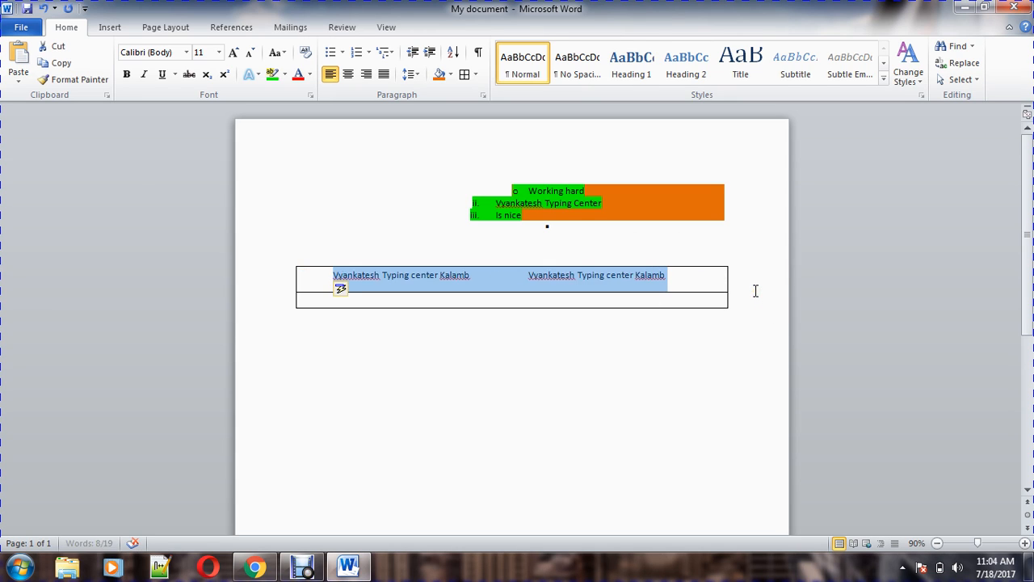
{"action": "key", "text": "Tab"}
{"action": "key", "text": "Tab"}
{"action": "key", "text": "Tab"}
{"action": "key", "text": "Tab"}
{"action": "key", "text": "Tab"}
{"action": "key", "text": "Tab"}
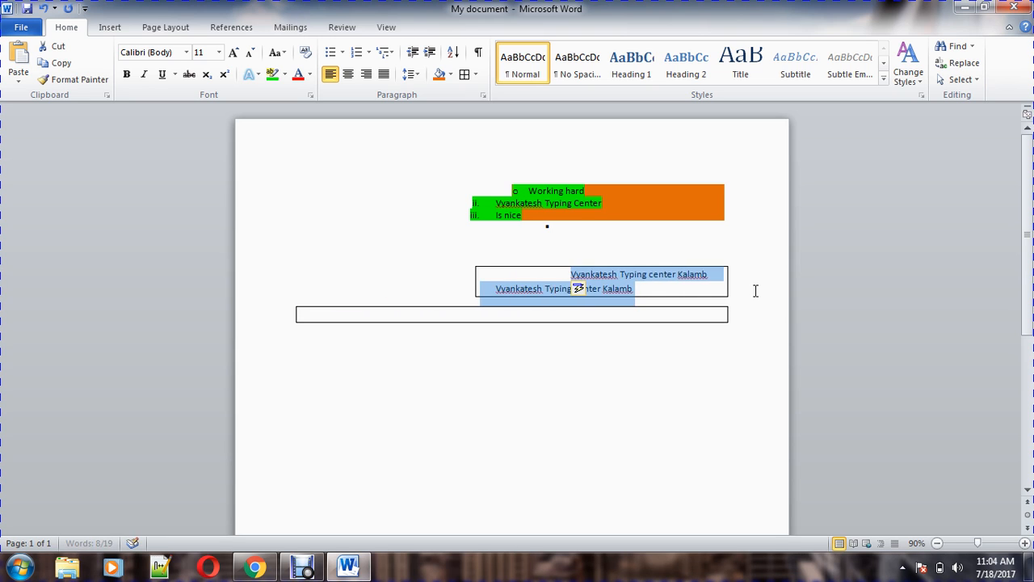
Try pasting the copied text into the narrow bordered paragraph, and undo the paste and most of the indents.
{"action": "left_click", "coordinate": [475, 362]}
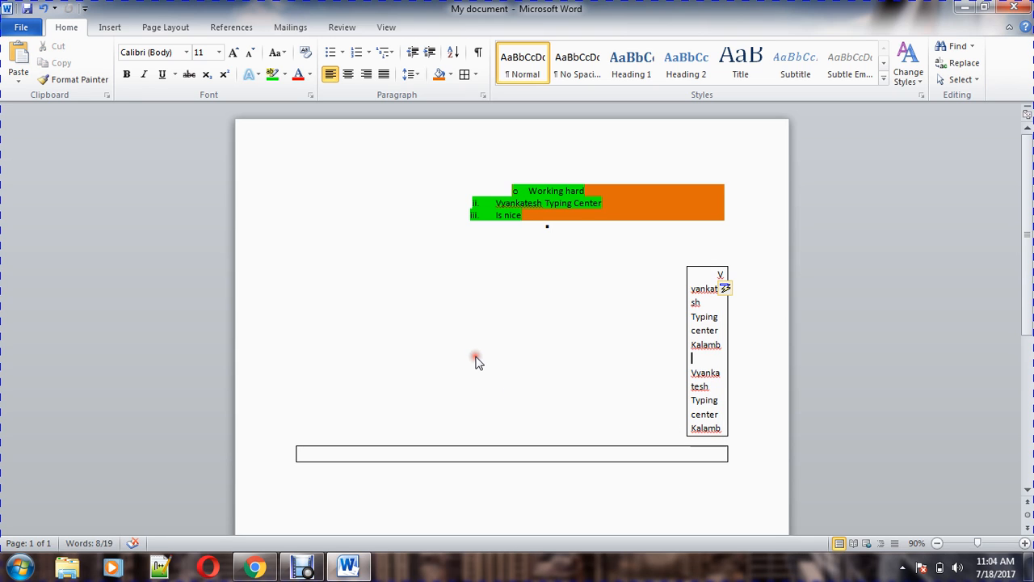
{"action": "key", "text": "ctrl+v"}
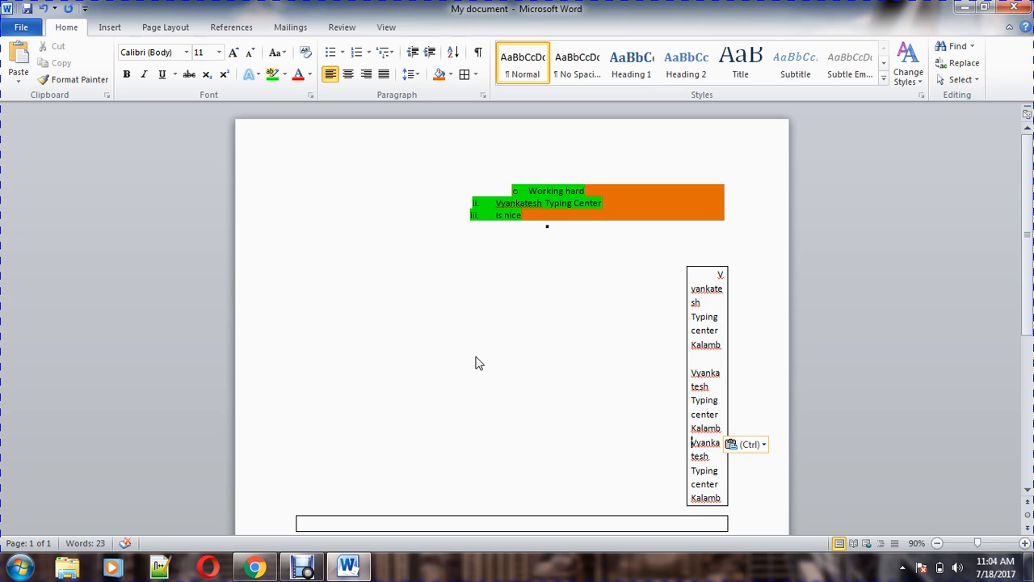
{"action": "key", "text": "ctrl+z"}
{"action": "key", "text": "ctrl+z"}
{"action": "key", "text": "ctrl+z"}
{"action": "key", "text": "ctrl+z"}
{"action": "key", "text": "ctrl+z"}
{"action": "key", "text": "ctrl+z"}
{"action": "key", "text": "ctrl+z"}
{"action": "key", "text": "ctrl+z"}
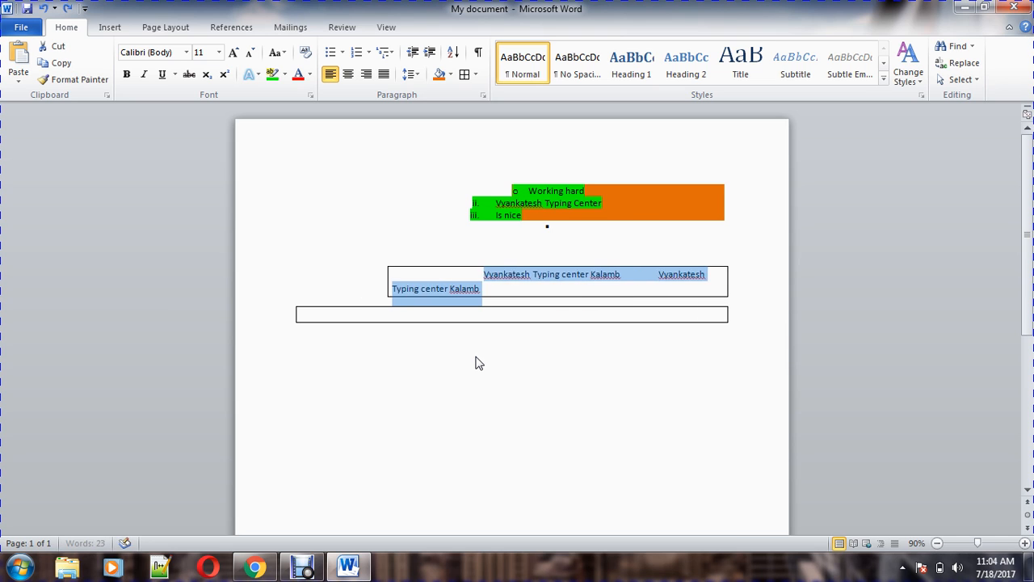
{"action": "key", "text": "ctrl+z"}
{"action": "key", "text": "ctrl+z"}
Draw a large one-cell table about as wide as the text area below the bordered text.
{"action": "left_click", "coordinate": [476, 76]}
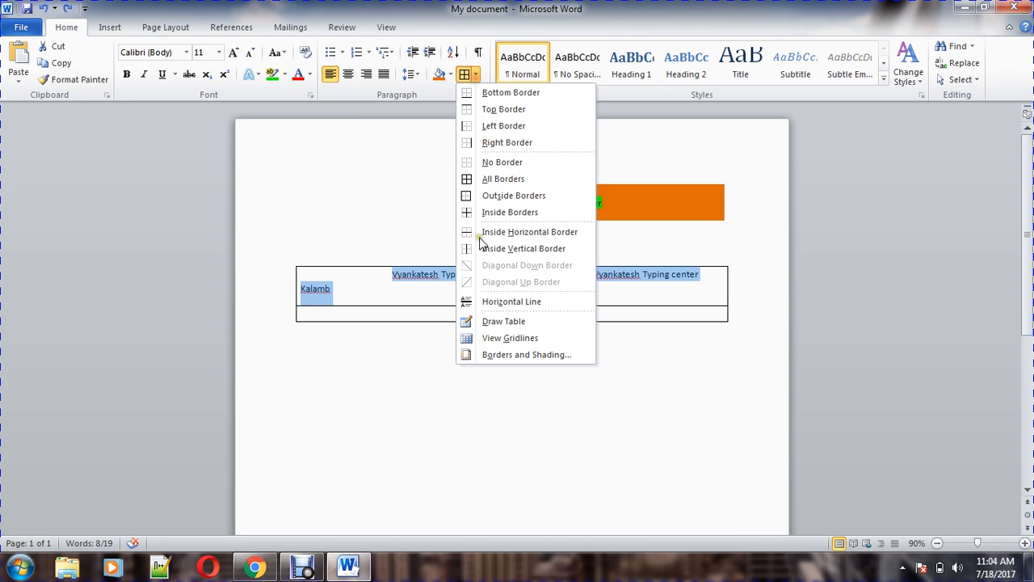
{"action": "left_click", "coordinate": [486, 323]}
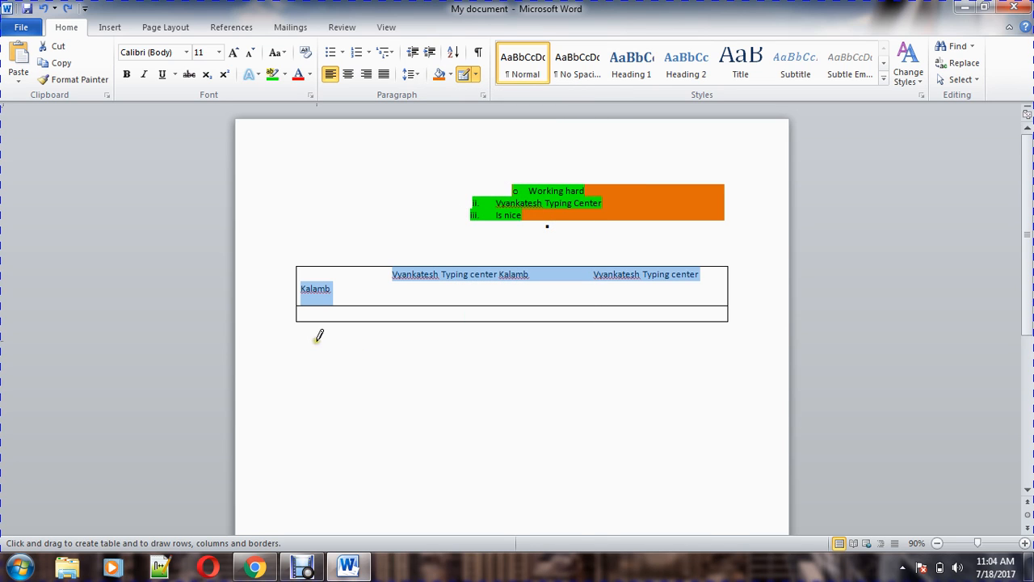
{"action": "mouse_move", "coordinate": [316, 340]}
{"action": "left_mouse_down"}
{"action": "mouse_move", "coordinate": [436, 421]}
{"action": "mouse_move", "coordinate": [496, 431]}
{"action": "mouse_move", "coordinate": [742, 522]}
{"action": "mouse_move", "coordinate": [733, 531]}
{"action": "left_mouse_up"}
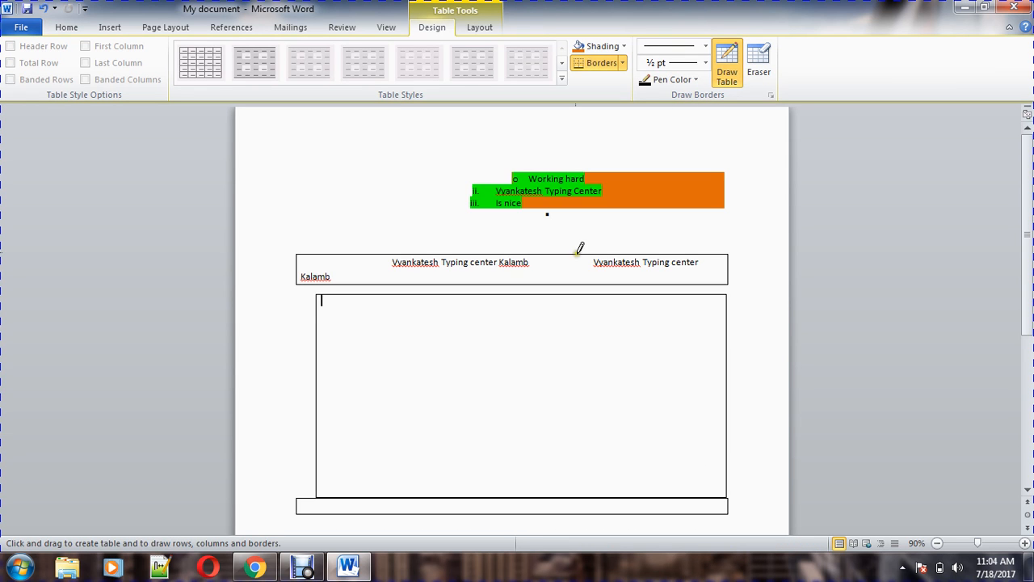
{"action": "left_click", "coordinate": [302, 568]}
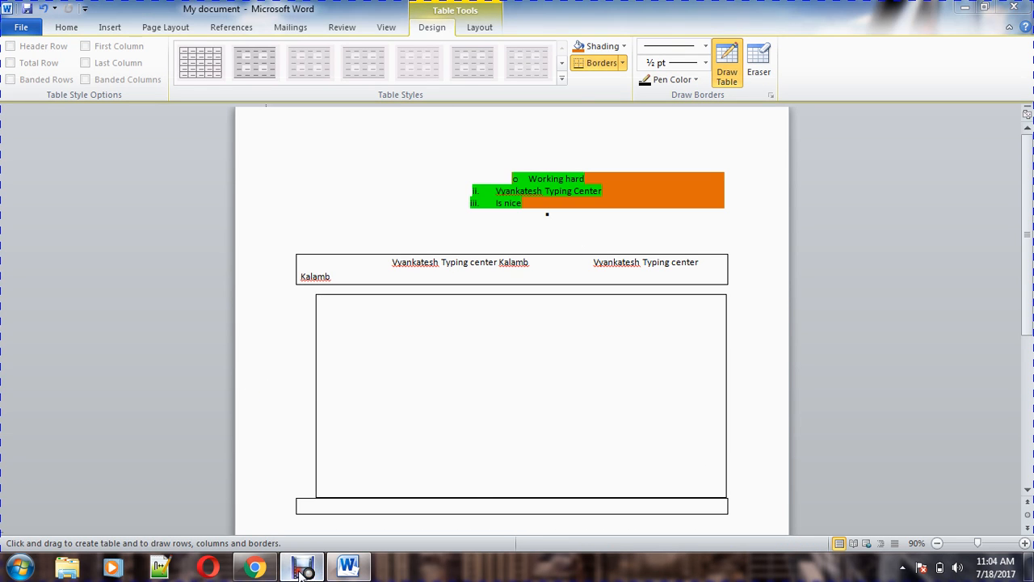